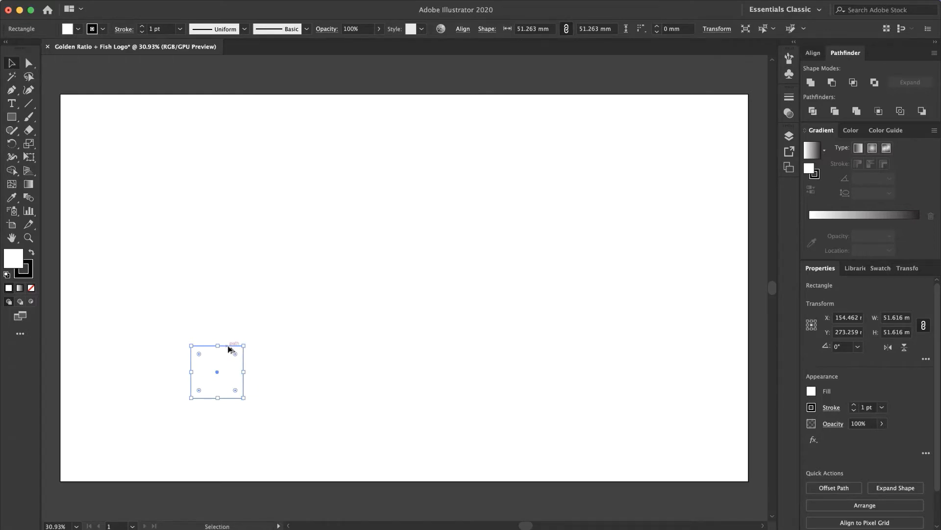
Duplicate the small square flush against its right side and draw a square of about 103 mm on top of the pair
left_click_drag(229, 349, 281, 350, "alt")
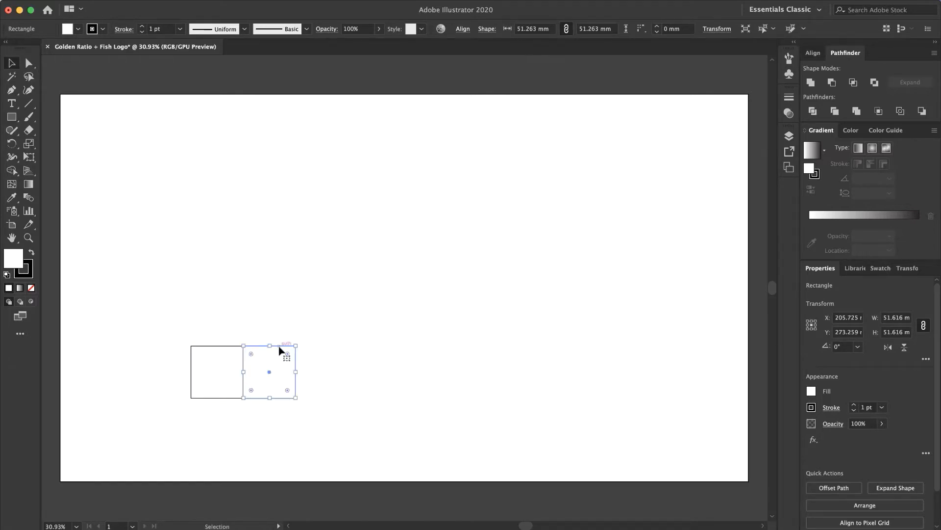
left_click(168, 328)
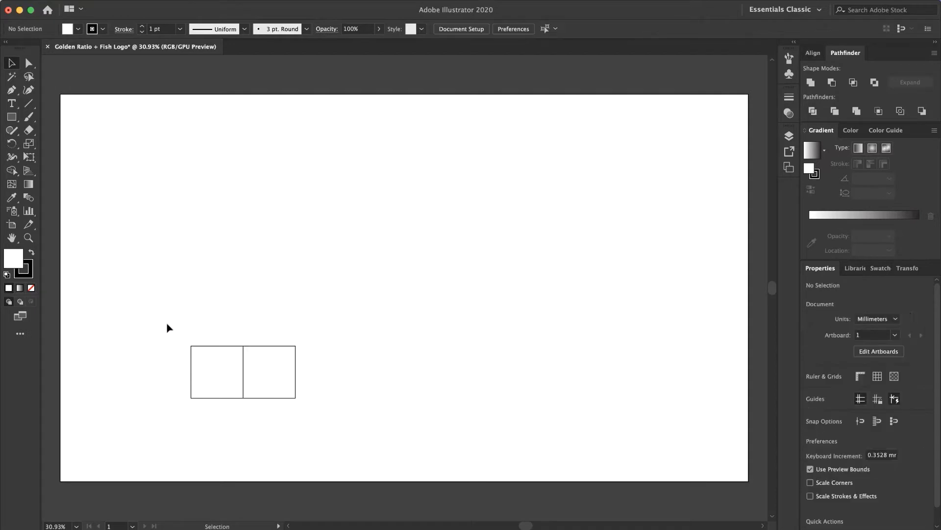
left_click(11, 117)
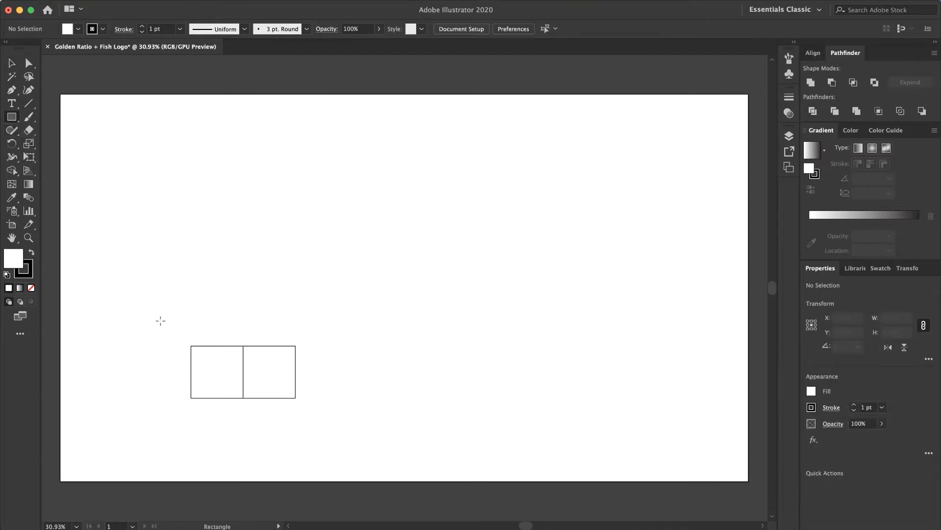
left_click_drag(192, 345, 296, 245, "shift")
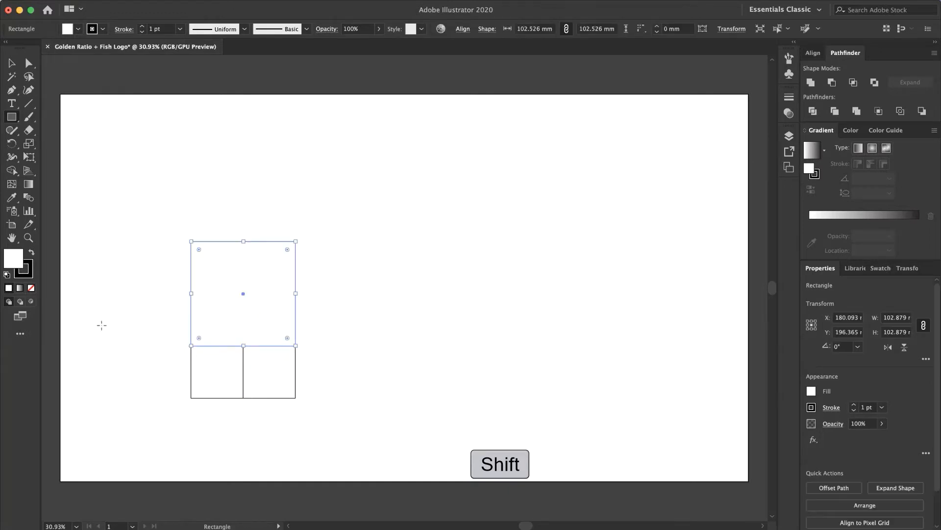
left_click(10, 65)
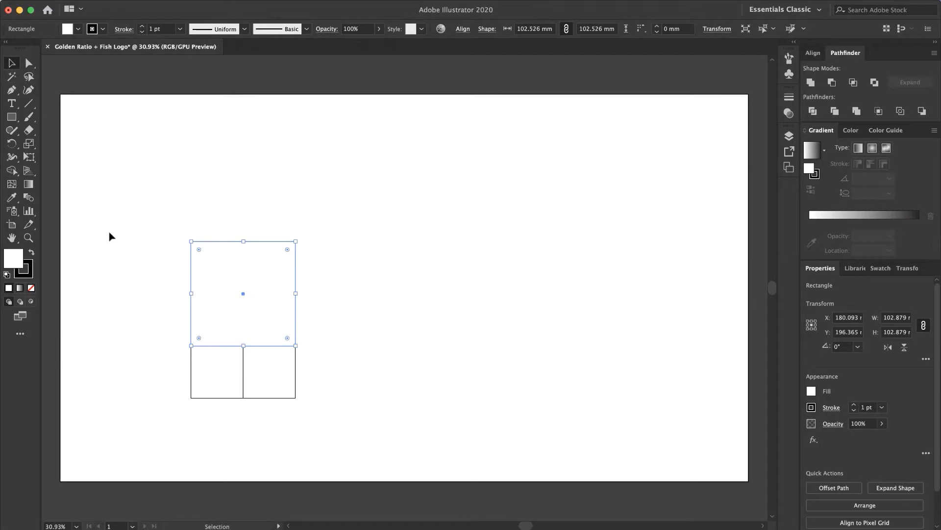
left_click(123, 301)
Draw a square of about 154 mm flush against the right side of the three existing squares
left_click(17, 120)
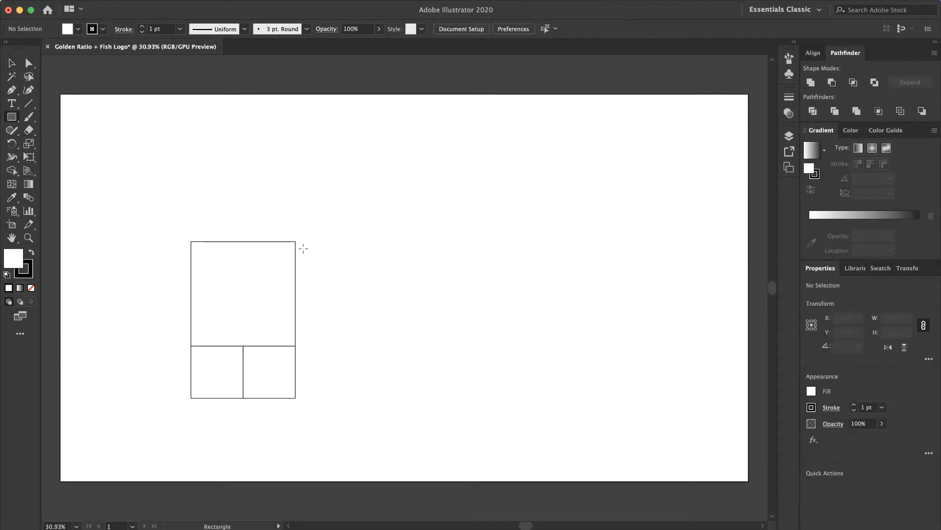
left_click_drag(296, 241, 452, 381)
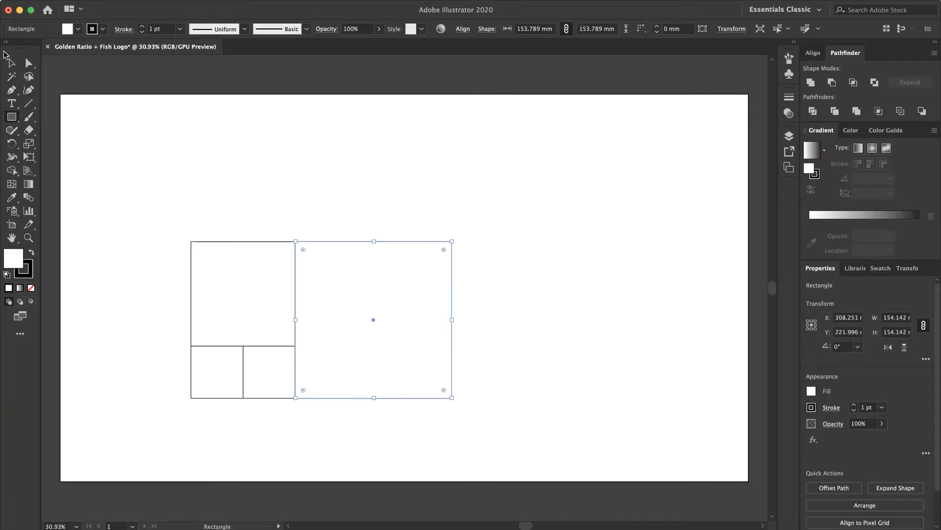
left_click(12, 64)
left_click(111, 149)
Move all four squares together up to the upper part of the artboard
left_click_drag(112, 149, 576, 433)
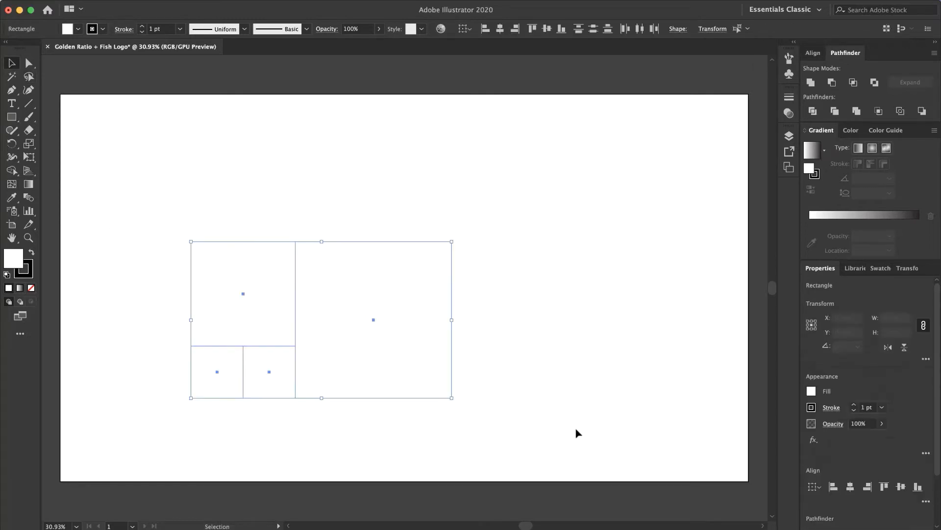
left_click_drag(369, 245, 365, 138)
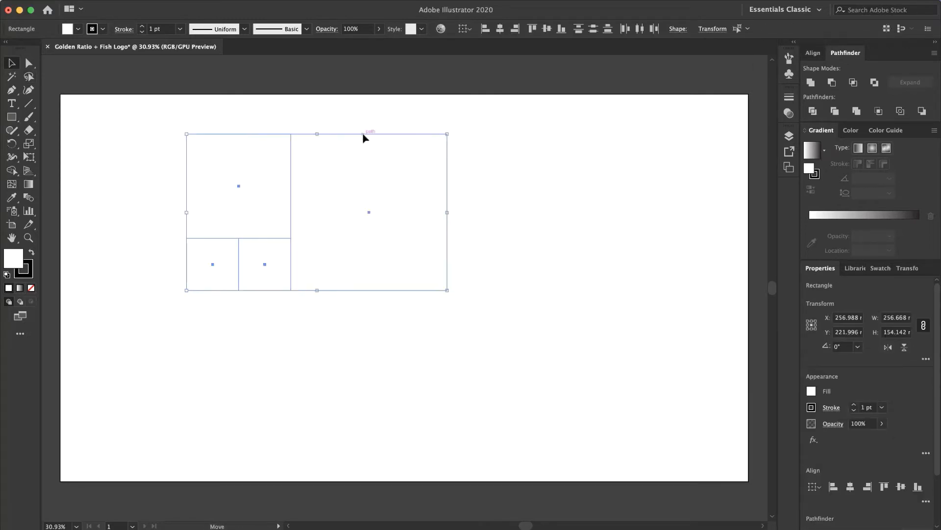
left_click(370, 376)
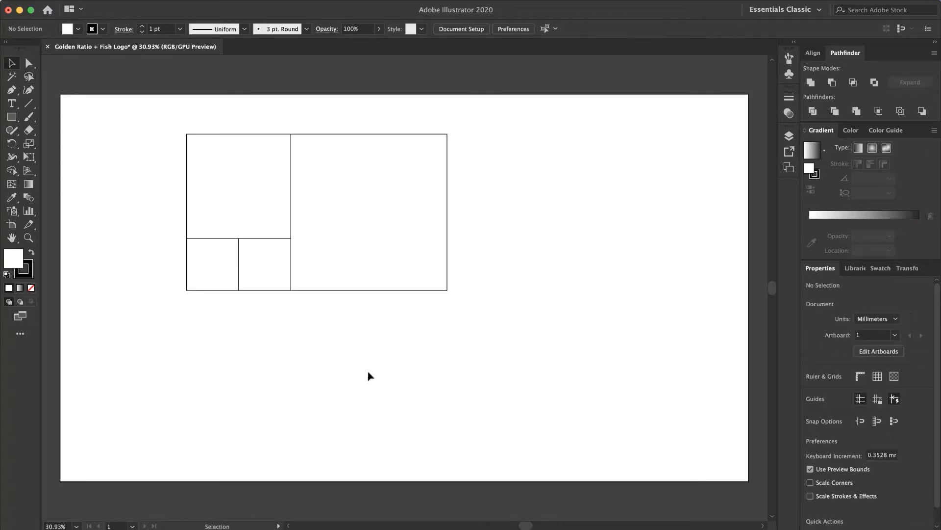
Draw a square of about 256 mm directly below the four squares, spanning their full width
left_click(11, 118)
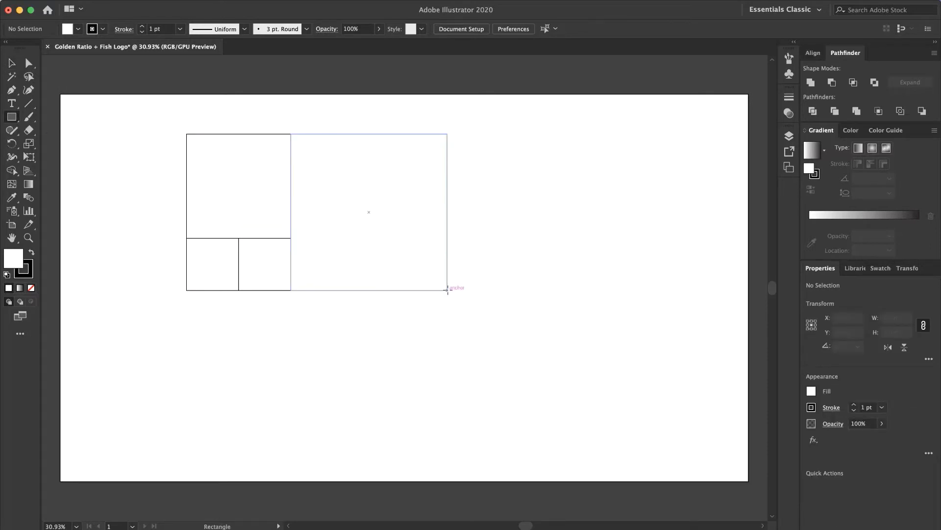
left_click_drag(447, 290, 186, 513)
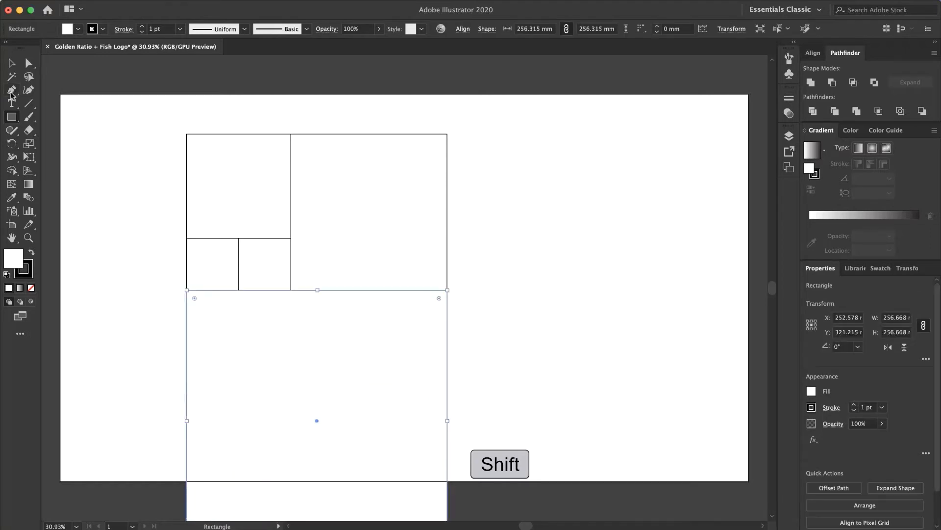
left_click(11, 62)
left_click(137, 186)
Scale all five squares down proportionally to about 167 × 267 mm and move them to the right half of the artboard
left_click_drag(125, 157, 549, 427)
left_click_drag(447, 134, 356, 276)
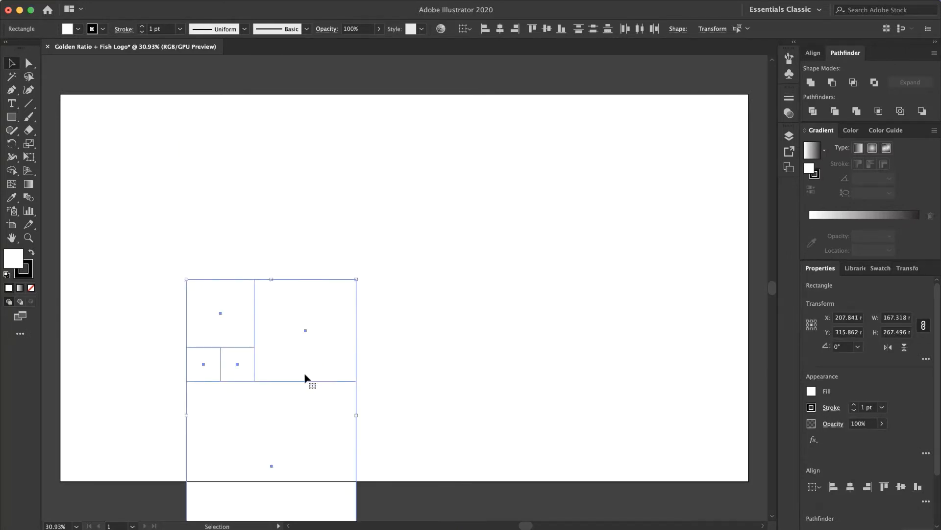
left_click_drag(296, 378, 552, 244)
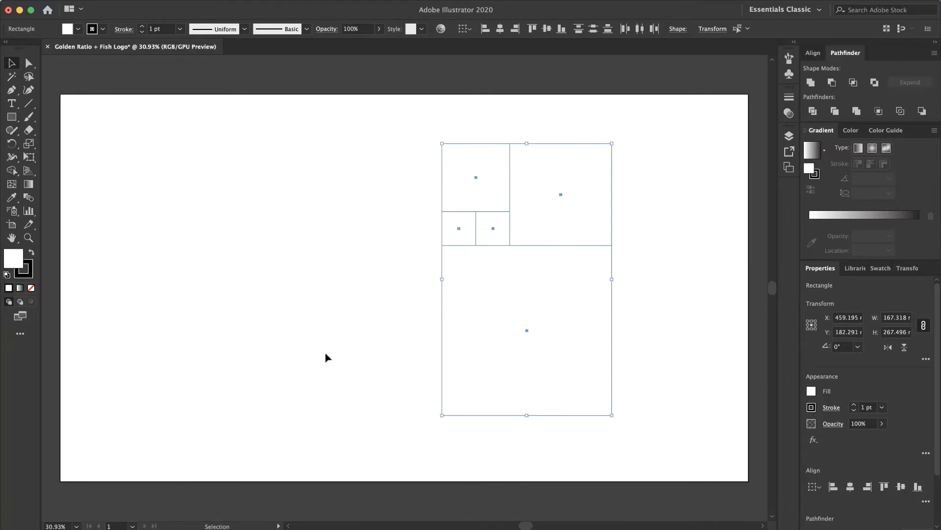
left_click(328, 353)
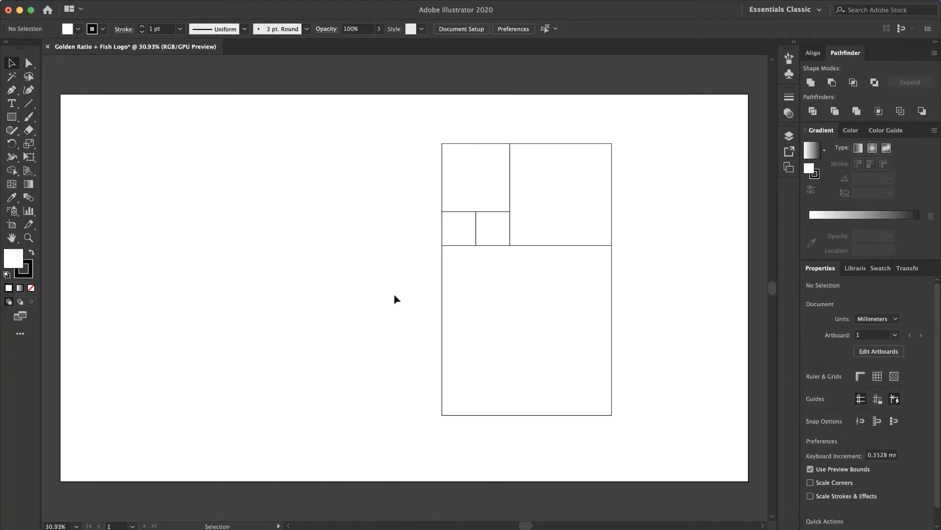
Draw a square of about 267 mm flush against the left side of the construction, matching its full height
left_click(6, 116)
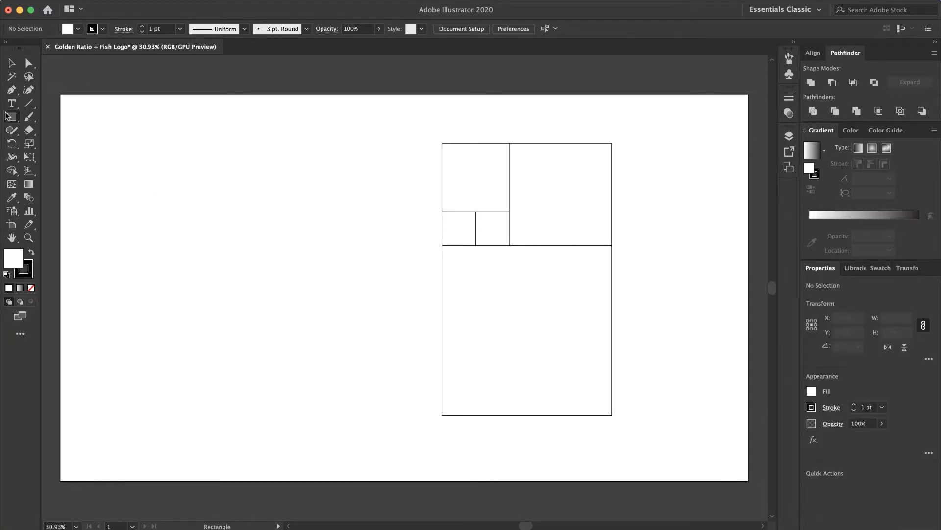
left_click_drag(442, 143, 170, 348)
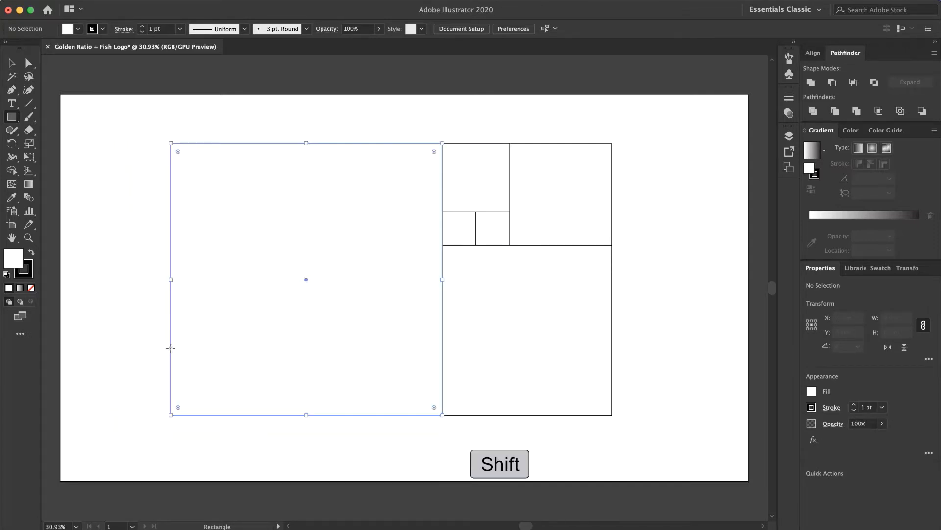
left_click(12, 70)
left_click(105, 94)
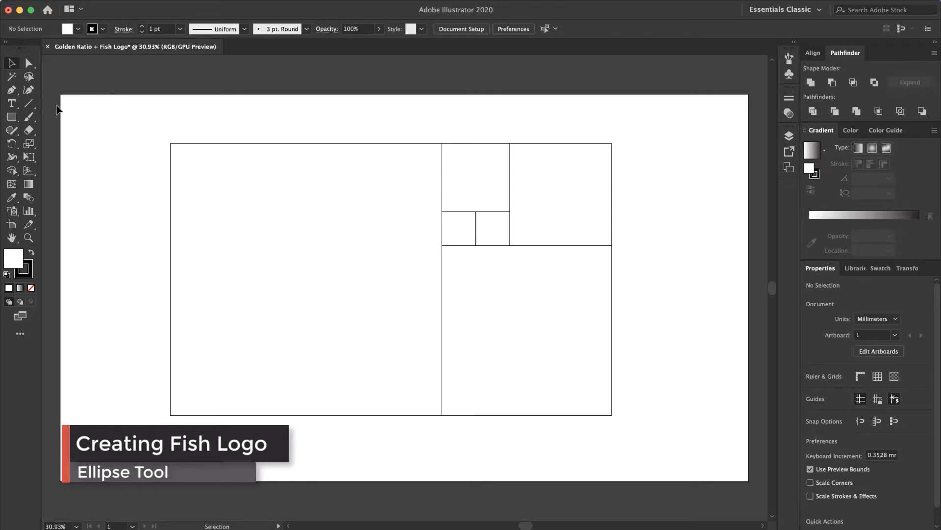
Draw inscribed circles of about 67, 33, 100, 167 and 267 mm in the squares, skipping the left one of the two smallest
left_click(17, 118)
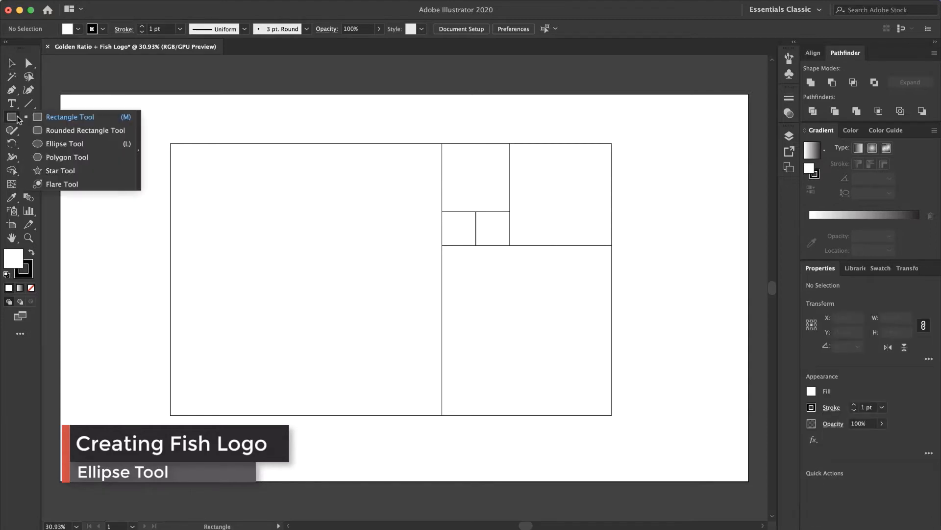
left_click(76, 143)
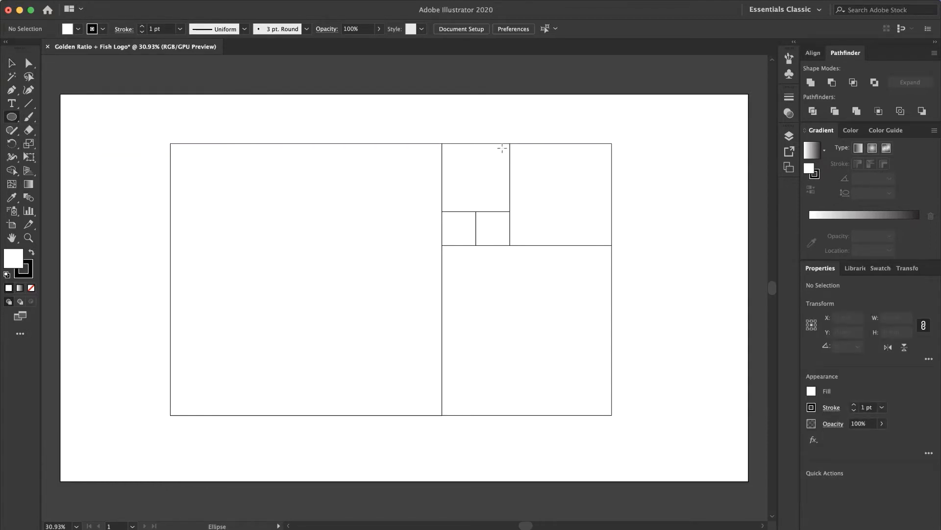
left_click_drag(510, 144, 445, 202)
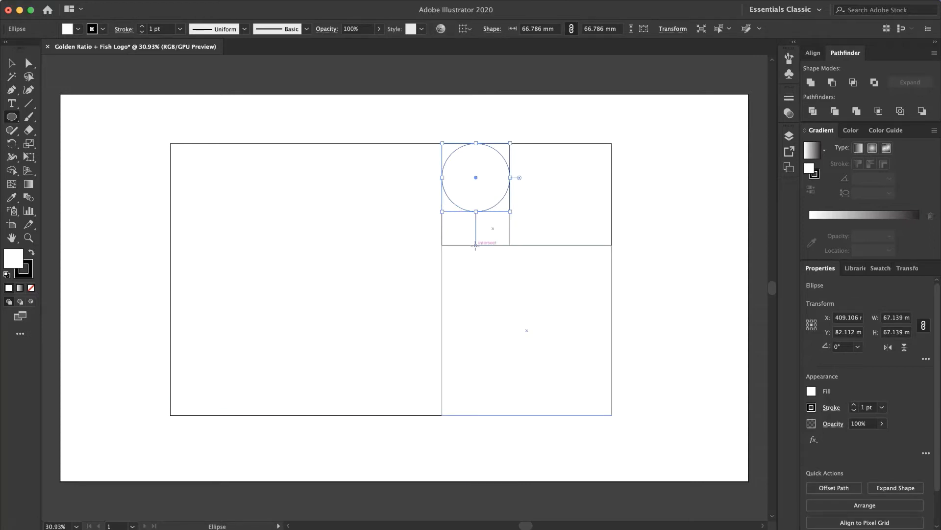
left_click_drag(476, 245, 510, 211)
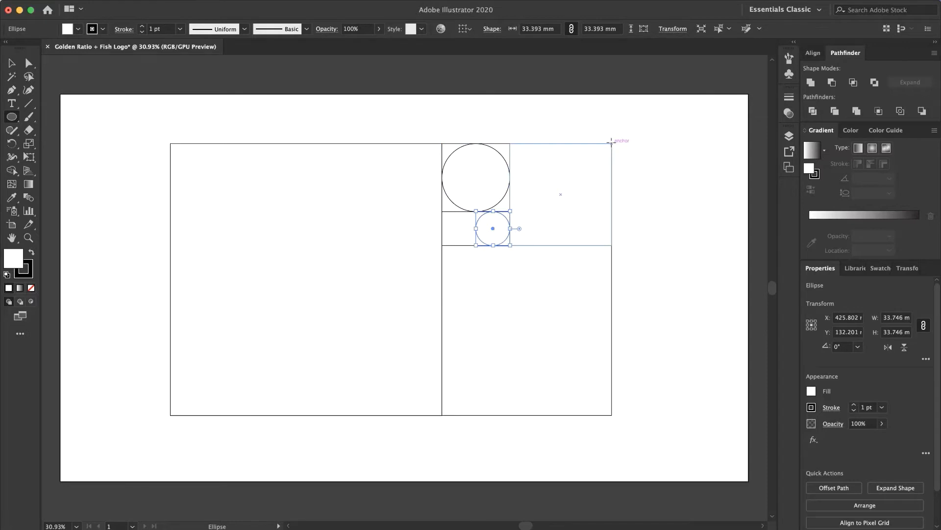
left_click_drag(612, 143, 509, 246)
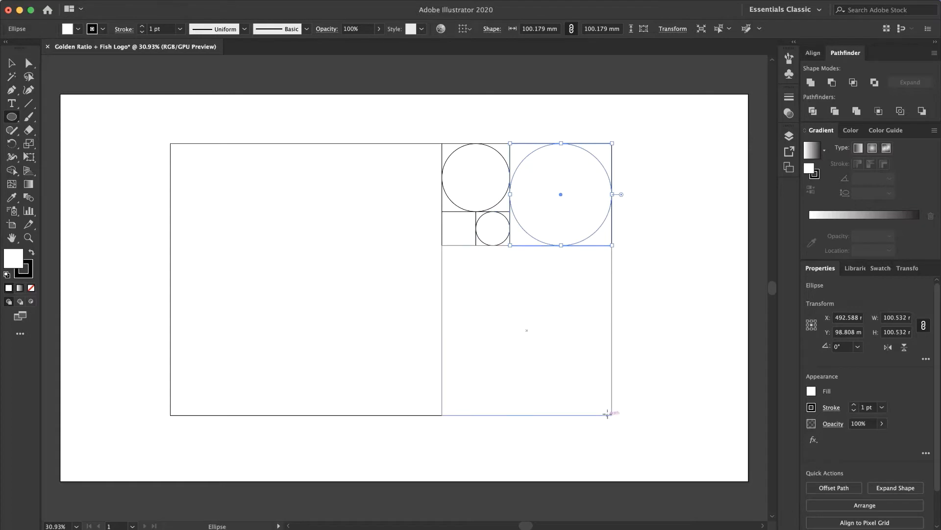
left_click_drag(611, 415, 443, 253)
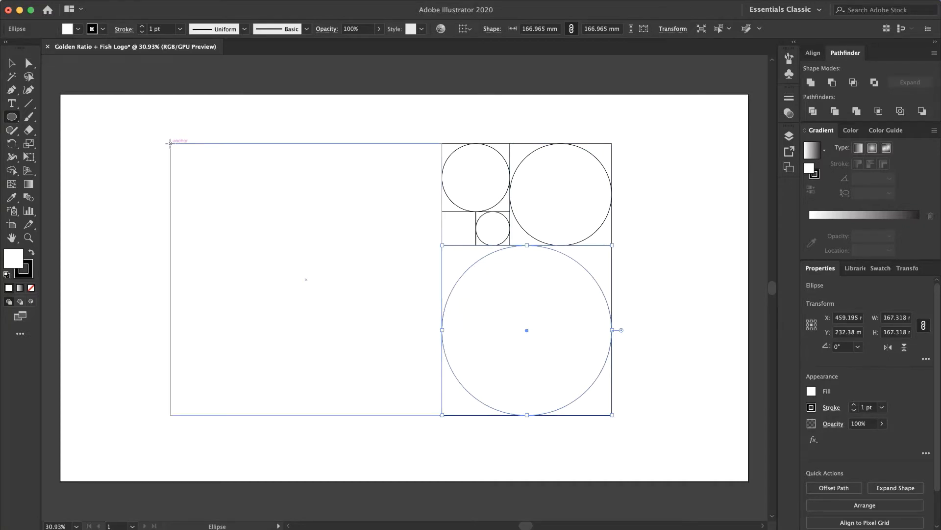
left_click_drag(171, 143, 440, 395)
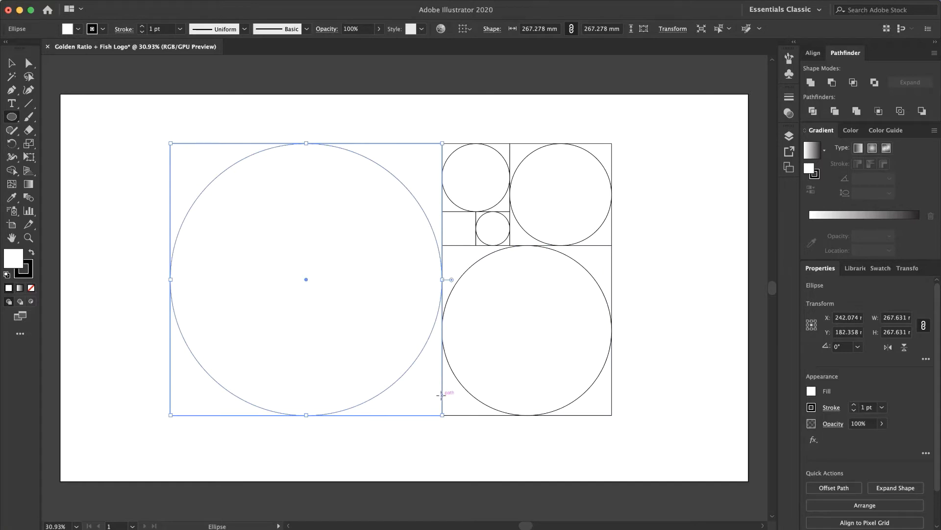
Scale the whole golden ratio construction down proportionally and place it in the upper left of the artboard
left_click(12, 63)
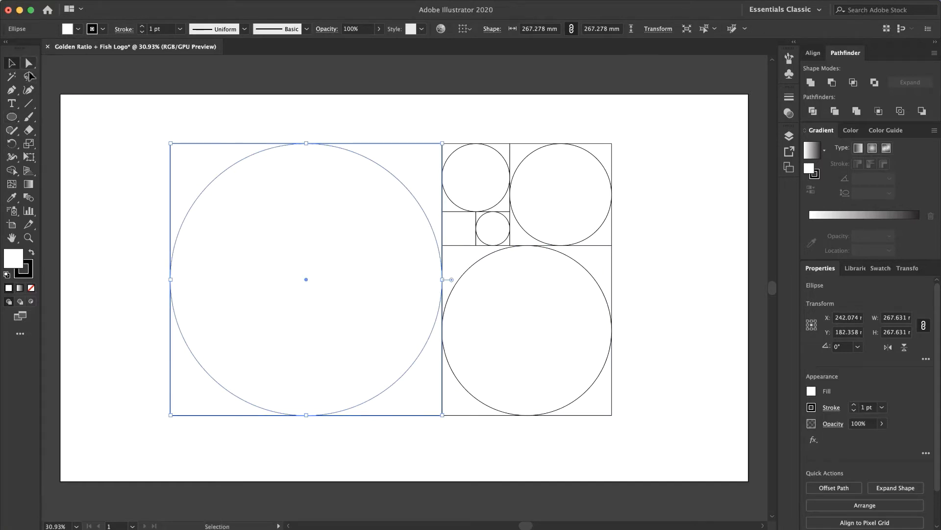
left_click_drag(114, 98, 670, 450)
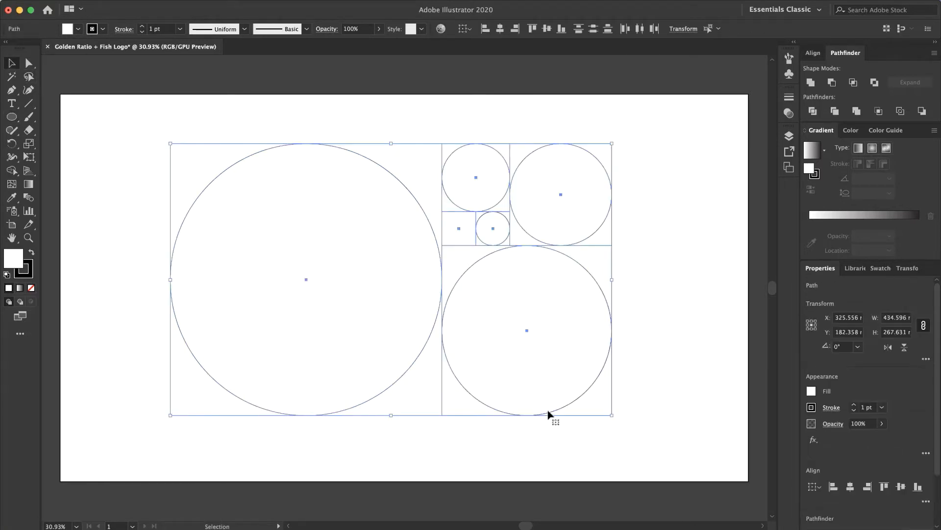
left_click_drag(613, 416, 248, 224)
left_click(302, 234)
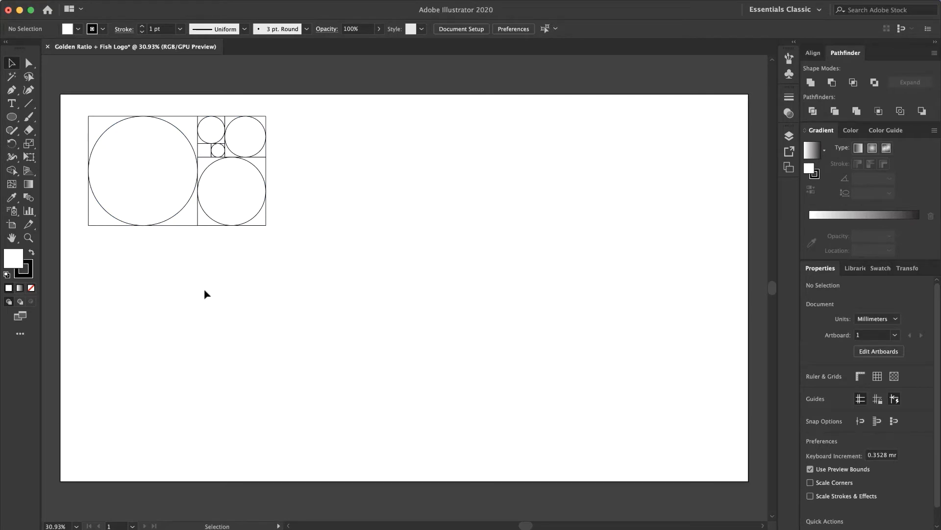
Move the largest circle below the construction and centre the second-largest circle inside it
left_click_drag(181, 210, 189, 416)
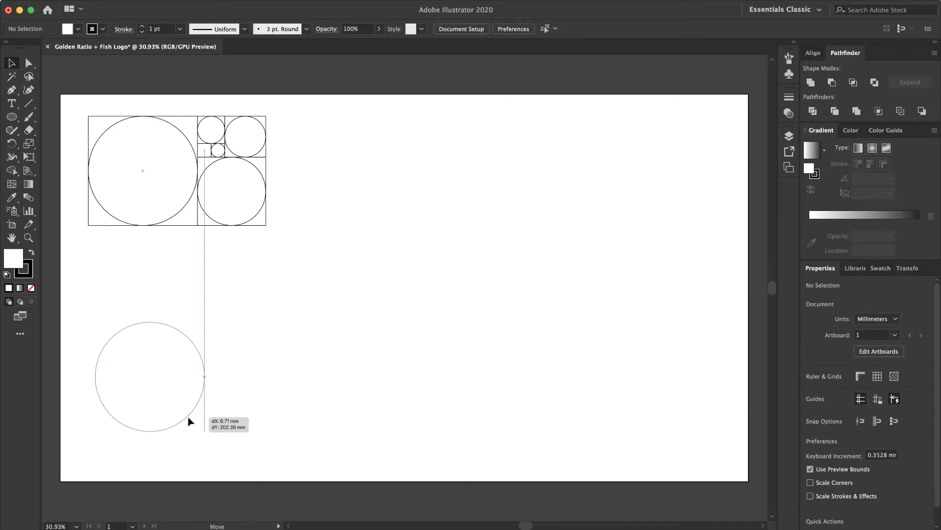
left_click_drag(259, 218, 178, 368)
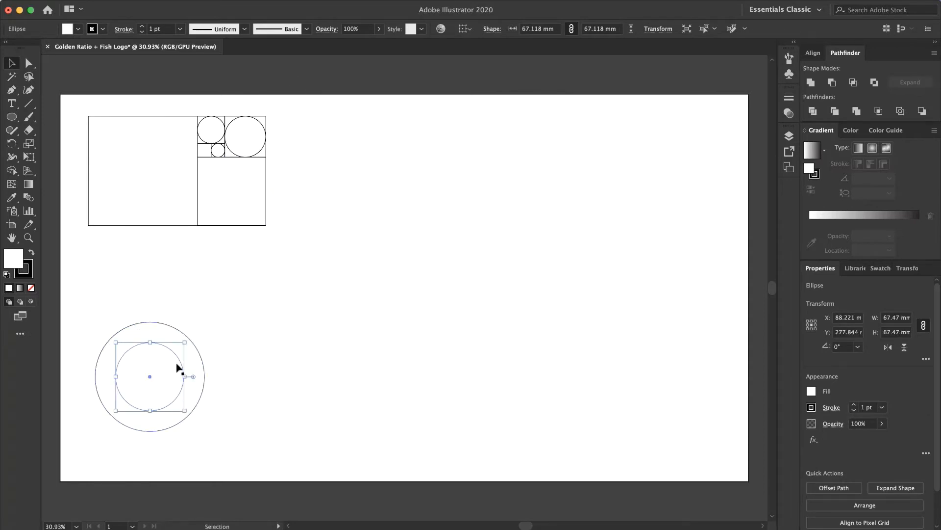
Send the largest circle behind the second-largest circle in the stacking order
left_click(173, 328)
right_click(172, 329)
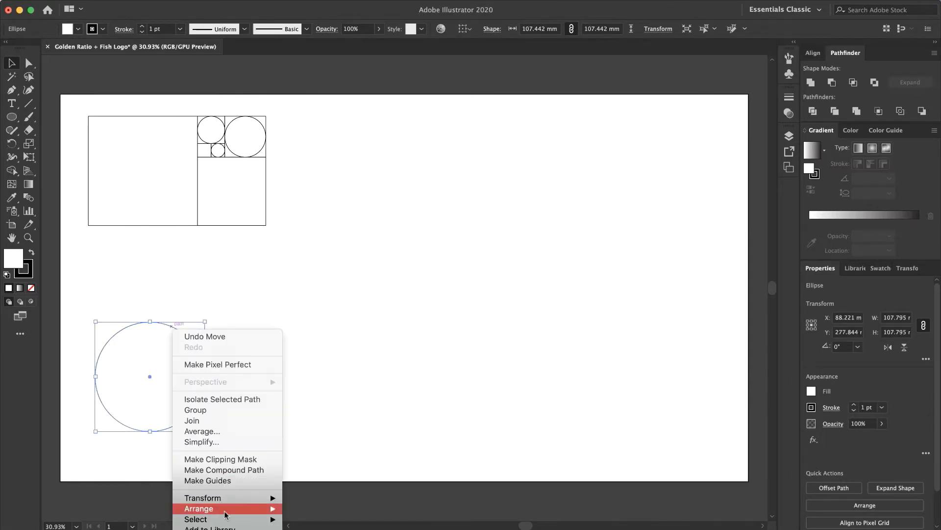
mouse_move(212, 513)
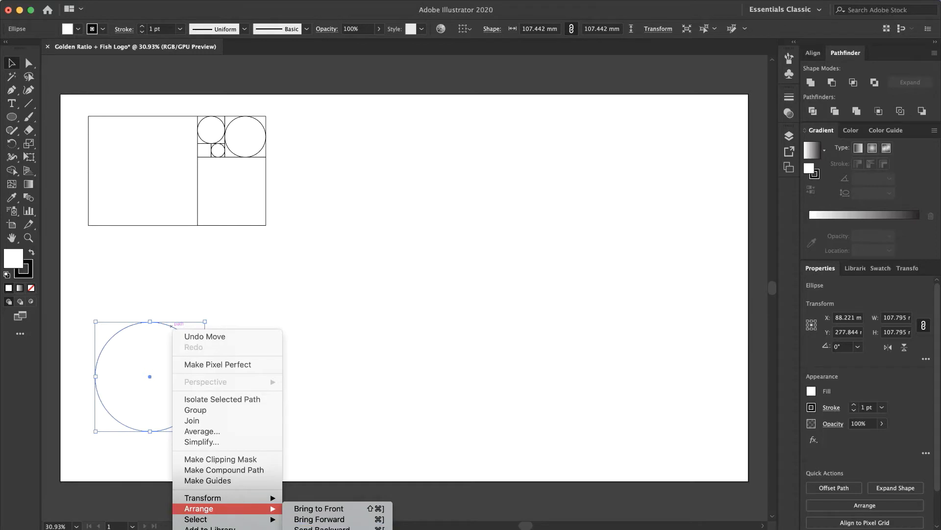
left_click(322, 529)
left_click(278, 353)
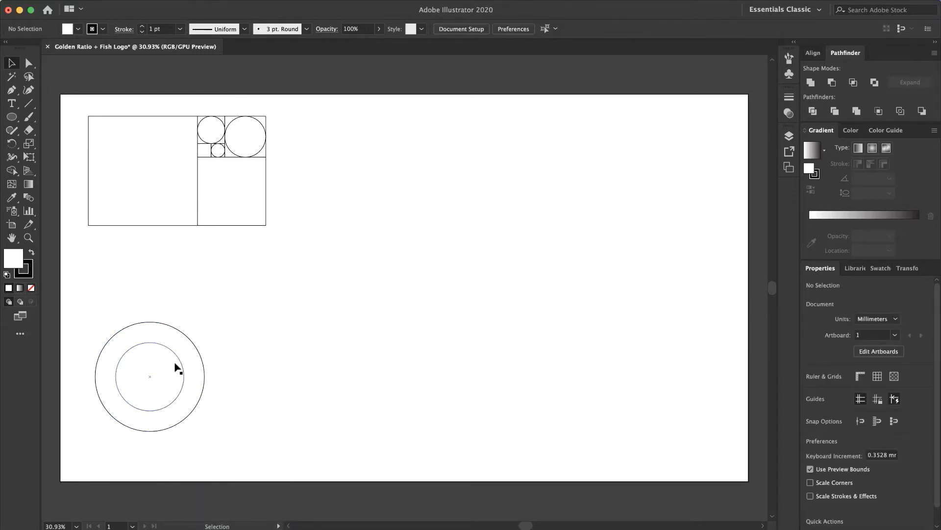
Move the third-largest circle out of the construction and centre it inside the two concentric circles
left_click(259, 151)
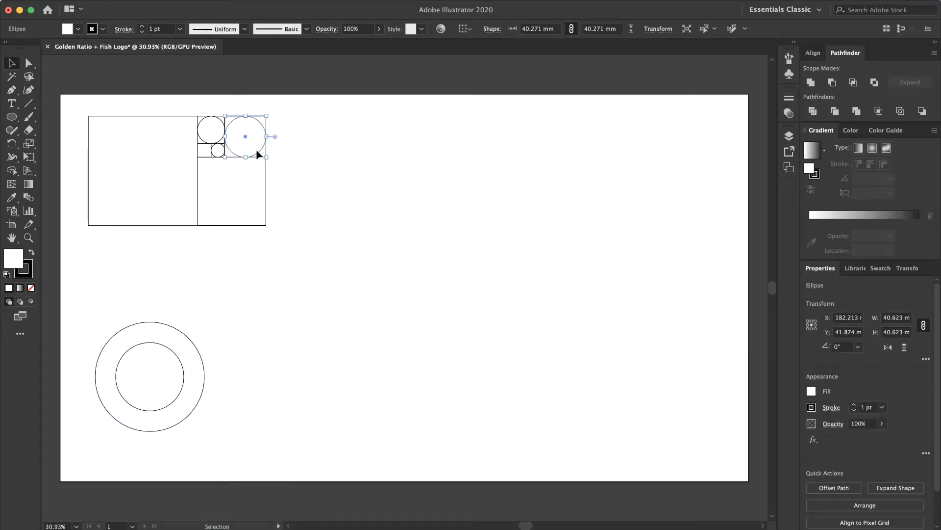
left_click_drag(258, 155, 163, 387)
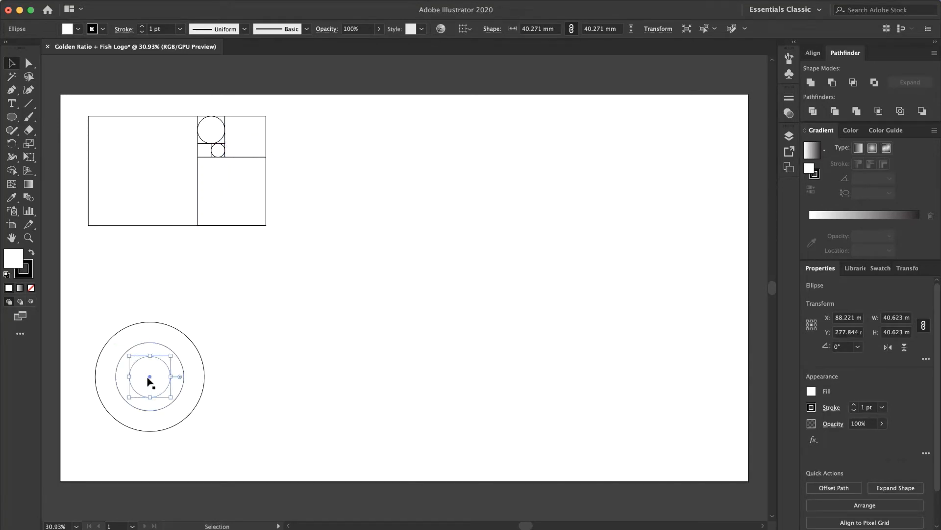
Move the two smallest circles out of the construction and centre them in the concentric circles
left_click(219, 127)
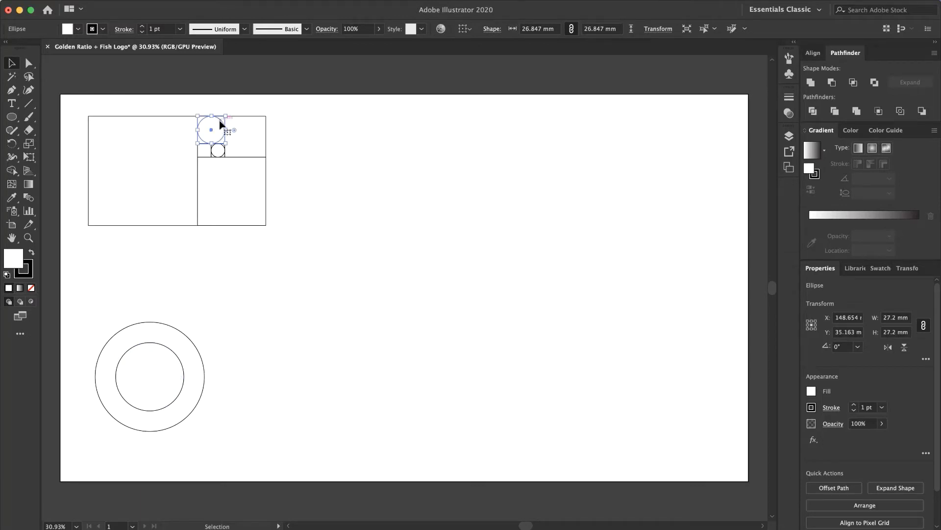
left_click_drag(222, 125, 158, 366)
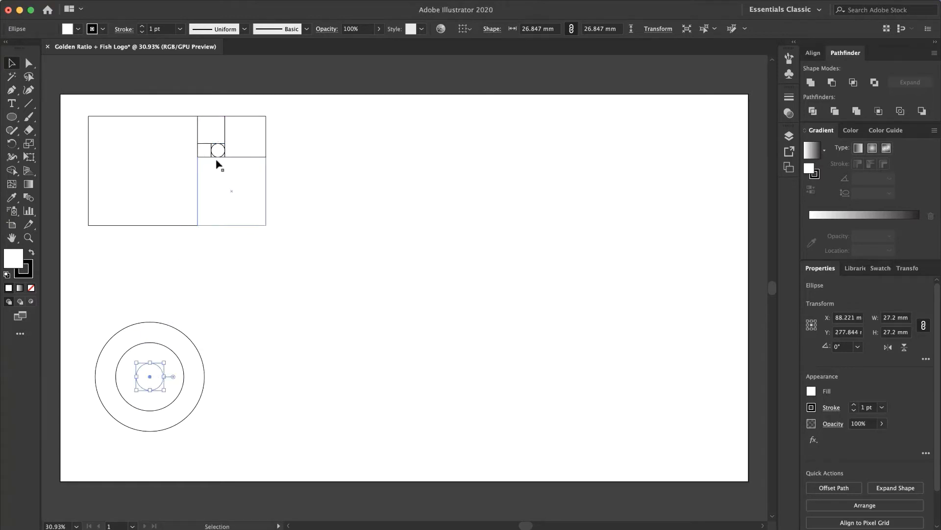
left_click_drag(216, 158, 150, 379)
left_click(208, 319)
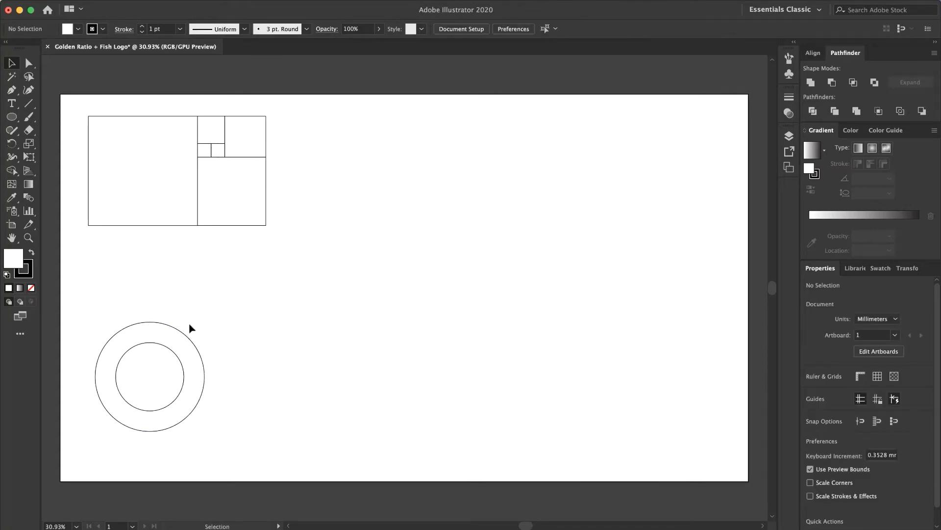
Send the two largest concentric circles to the back of the stacking order
left_click(173, 342)
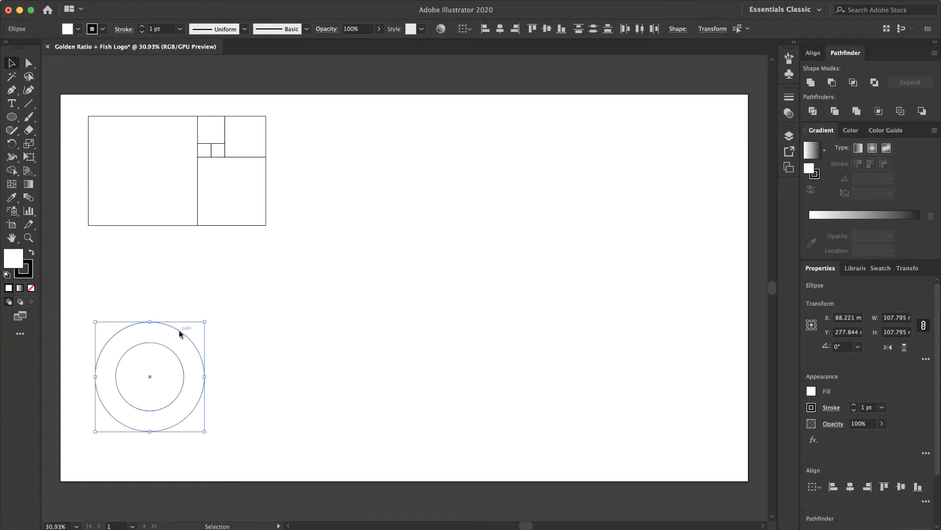
right_click(179, 333)
mouse_move(235, 505)
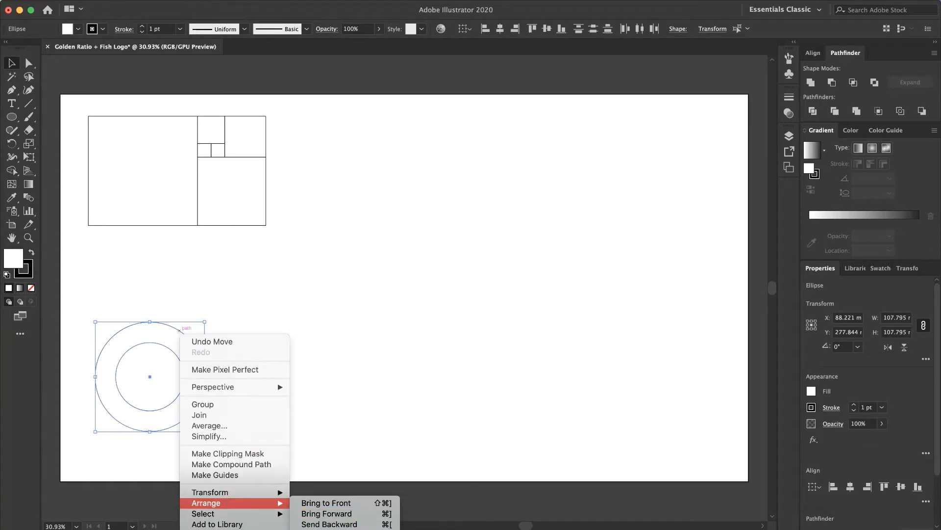
left_click(330, 524)
left_click(290, 399)
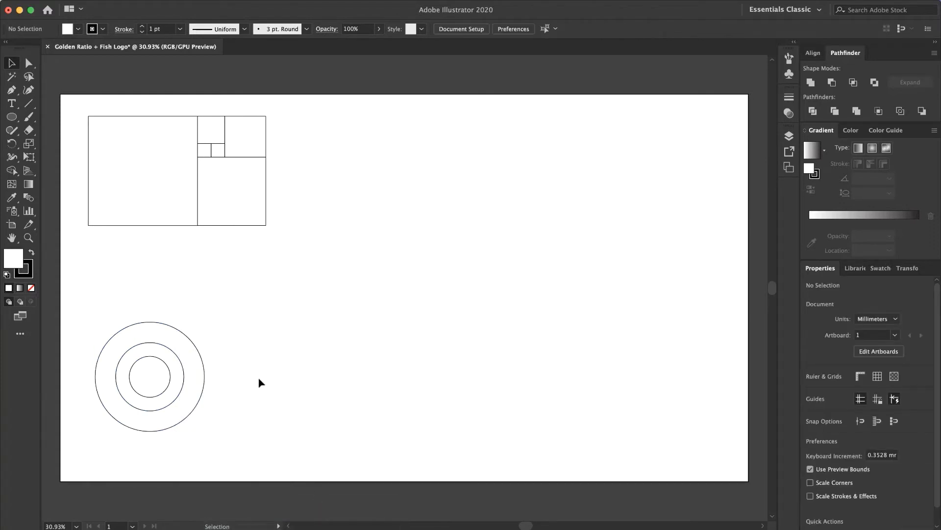
Send the third-largest circle to the back of the stacking order
left_click(165, 375)
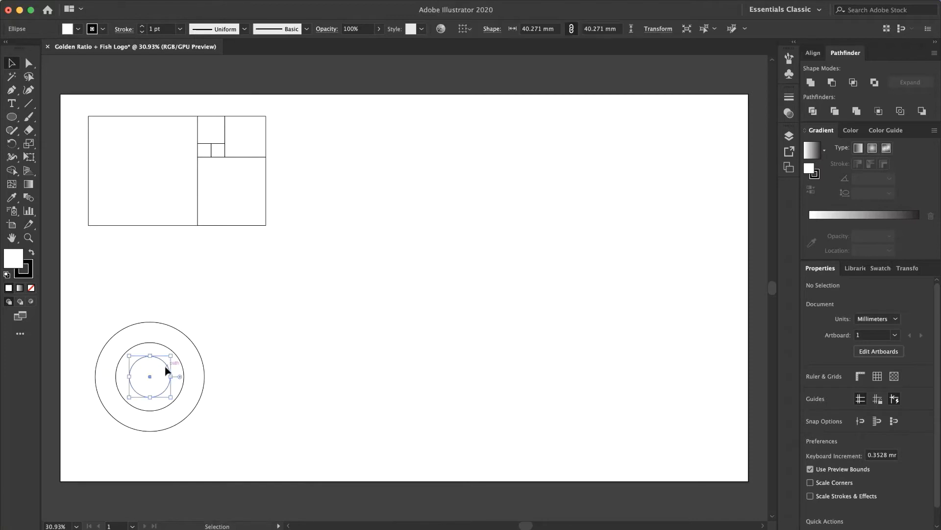
right_click(165, 357)
mouse_move(221, 529)
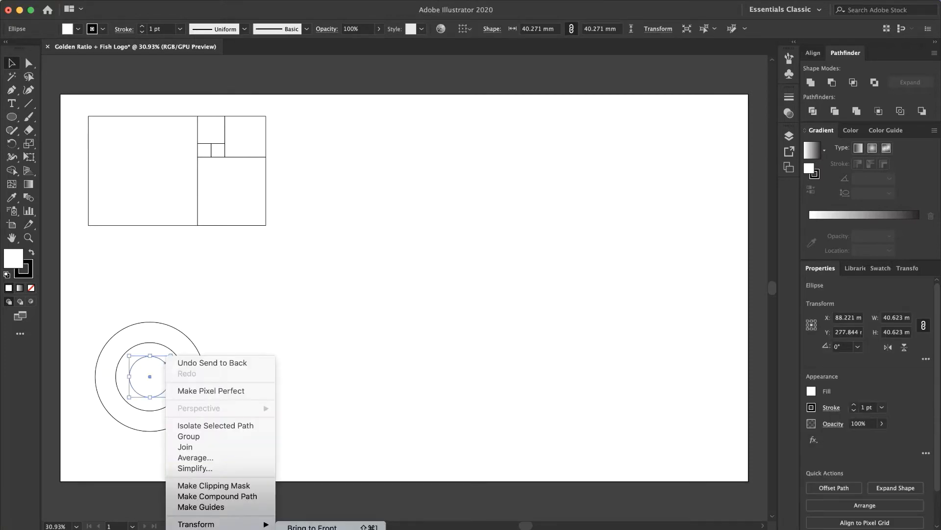
left_click(312, 526)
left_click(269, 406)
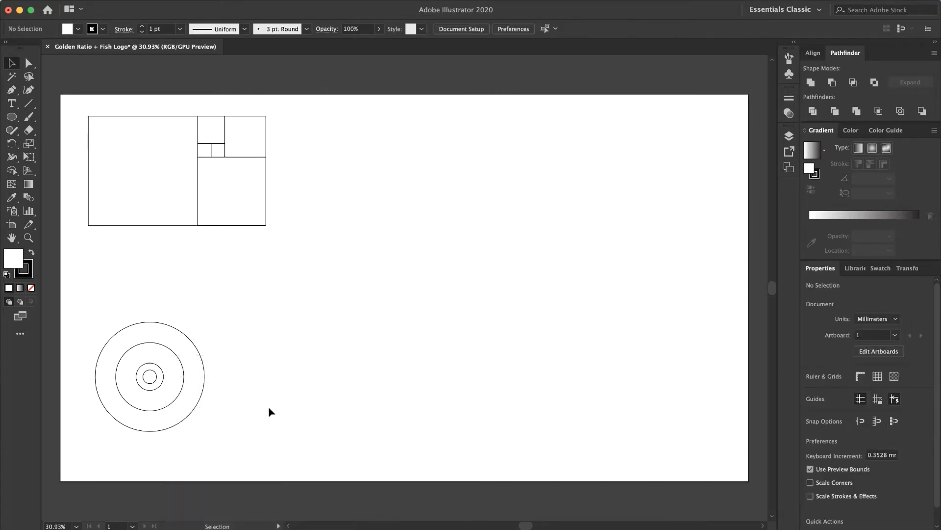
Send the two largest circles to the back again, behind the third-largest circle
left_click(161, 323)
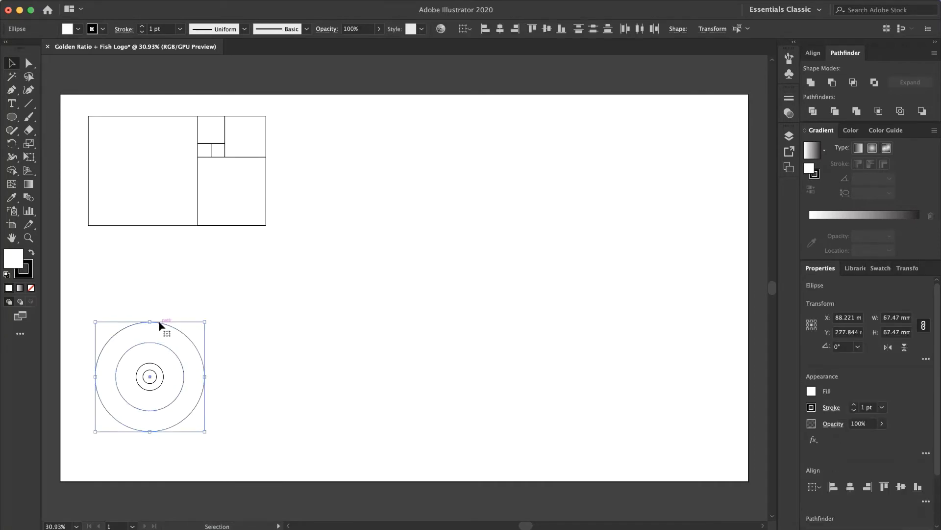
right_click(178, 332)
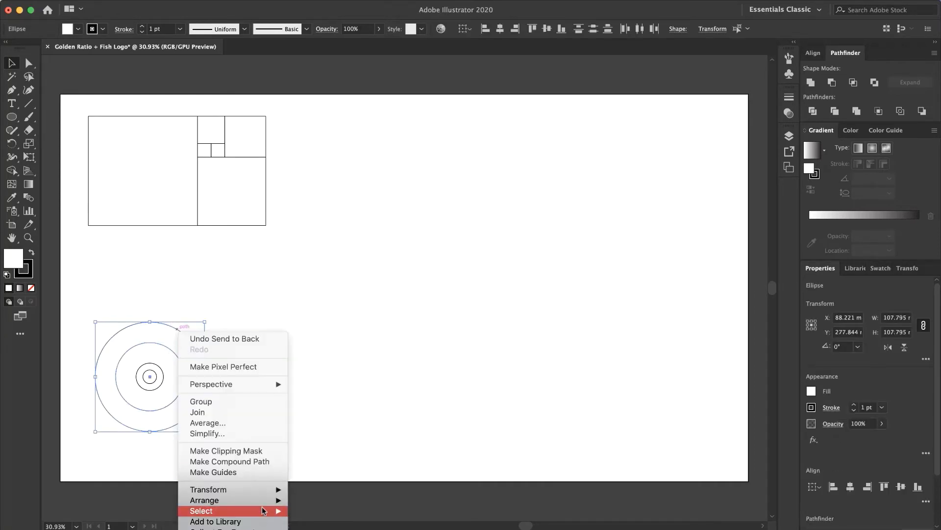
mouse_move(221, 500)
left_click(324, 528)
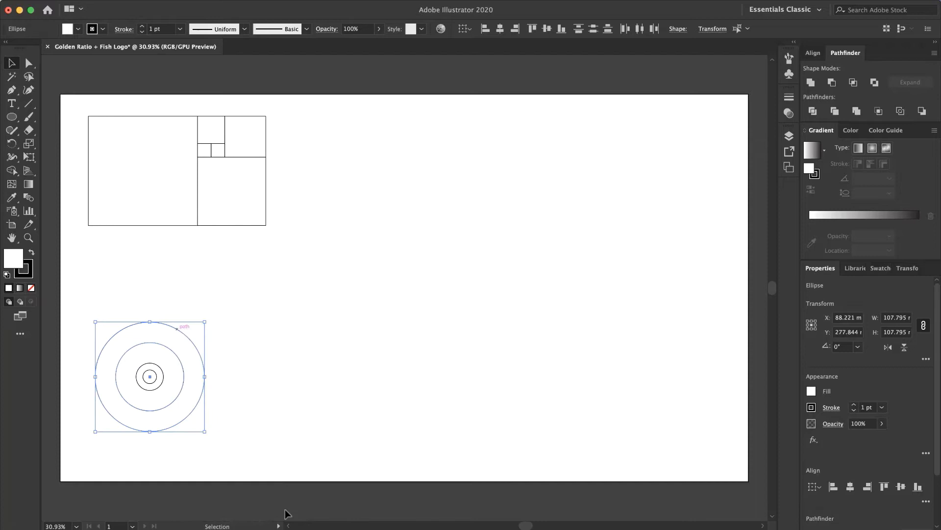
left_click(255, 441)
Delete the golden ratio squares and move the five concentric circles to the upper left of the artboard
left_click_drag(302, 262, 69, 101)
key("Delete")
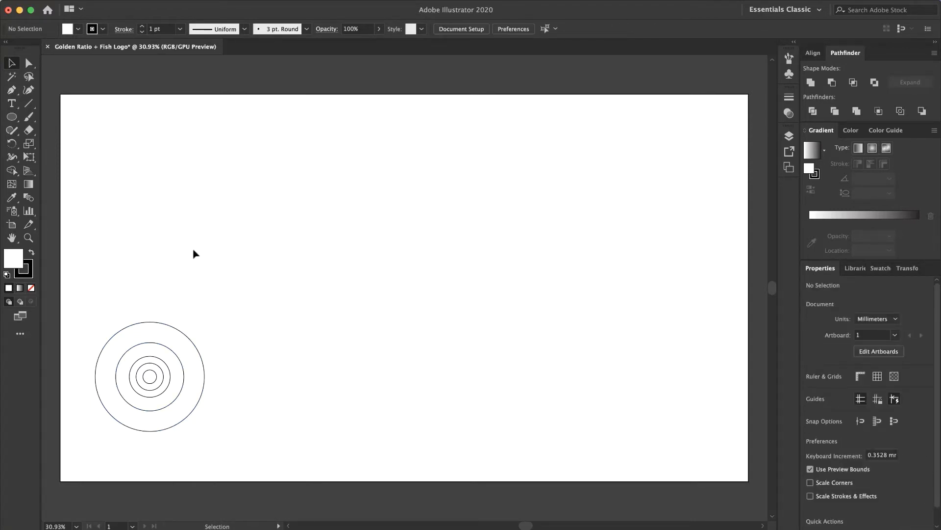
left_click_drag(216, 268, 163, 122)
left_click(251, 211)
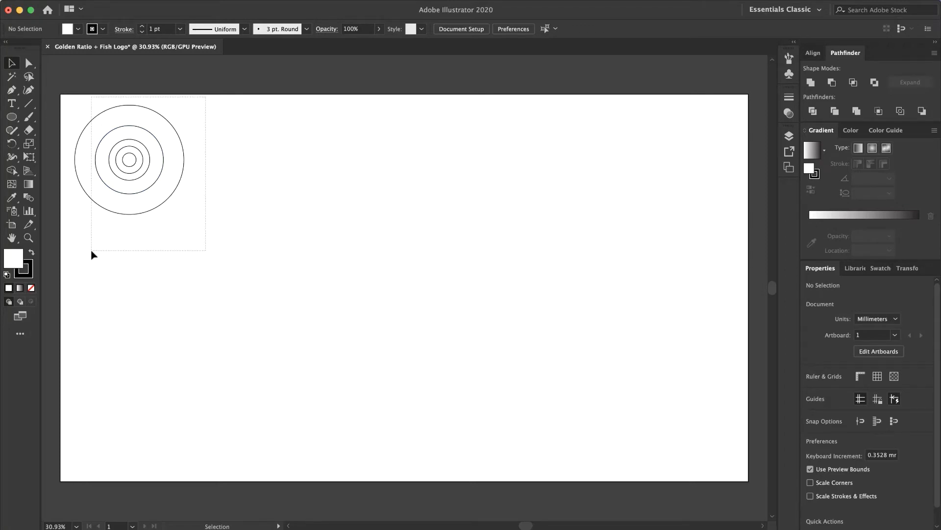
Scale the five concentric circles up proportionally until the largest is about 146 mm wide
left_click_drag(92, 250, 122, 176)
left_click_drag(183, 217, 223, 279)
left_click(186, 327)
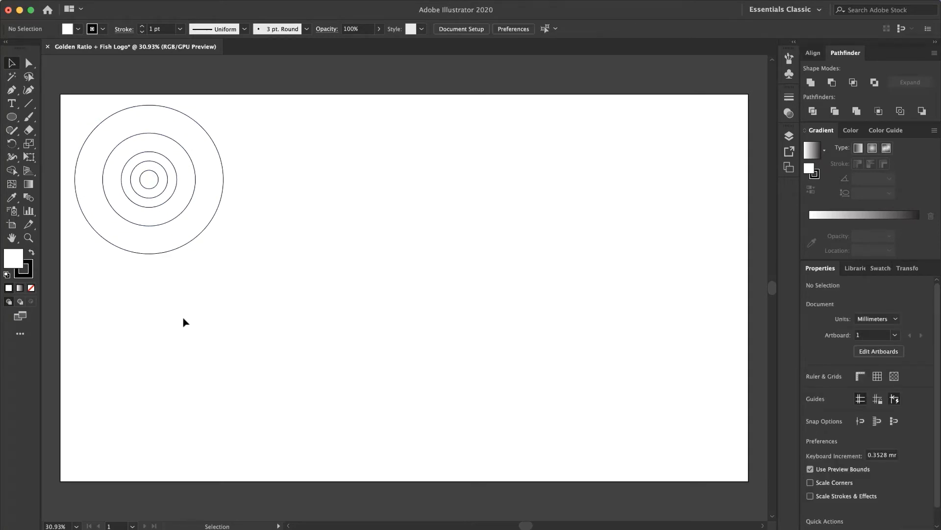
Place two copies of the largest circle near the artboard's centre, stacked vertically and overlapping by one radius
left_click(177, 246)
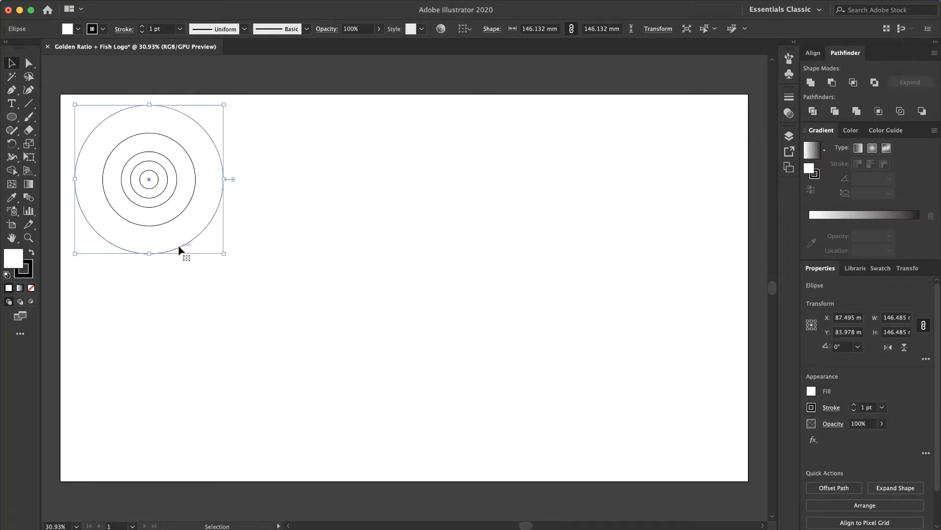
left_click_drag(177, 245, 495, 367)
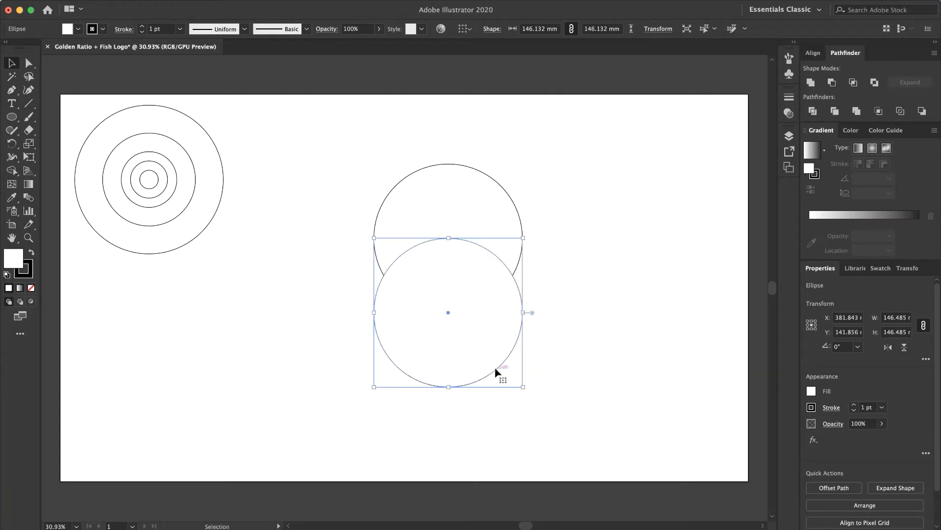
left_click(327, 338)
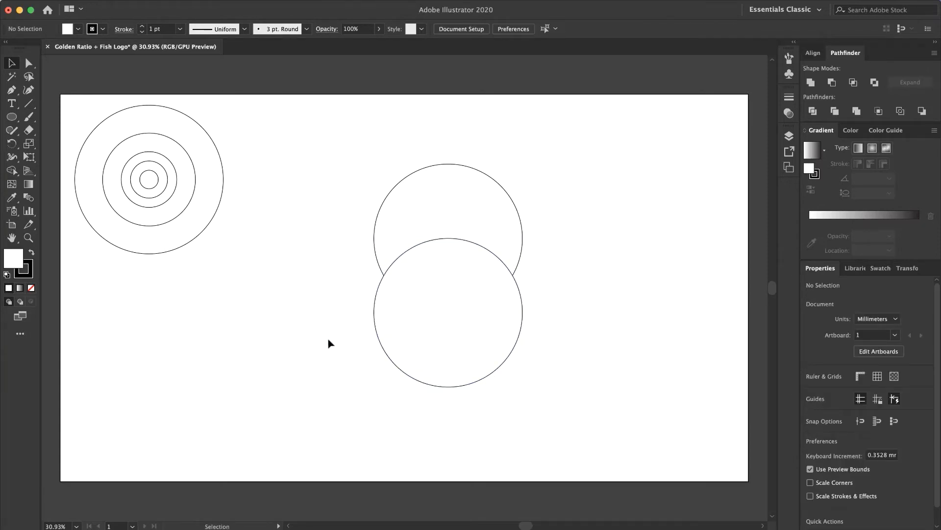
Remove the fill from all circles, leaving only their black outlines
left_click_drag(357, 238, 78, 98)
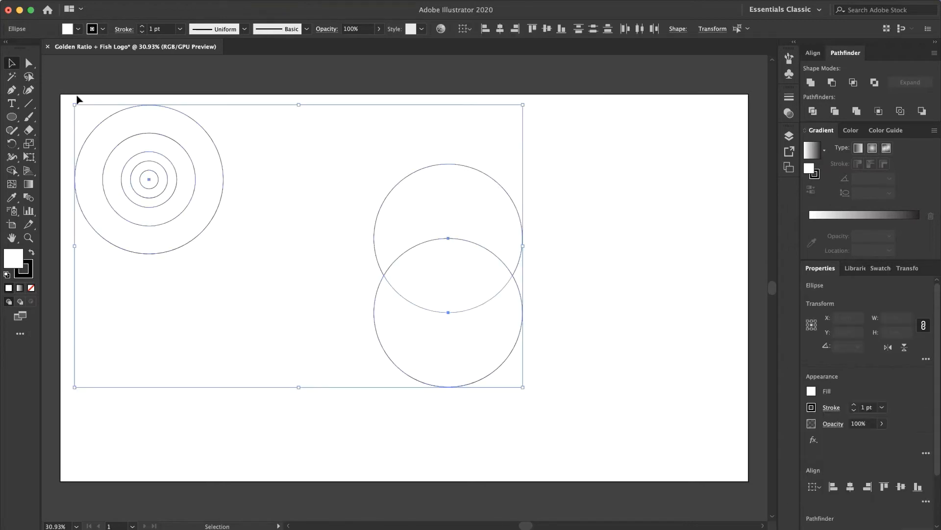
left_click(77, 33)
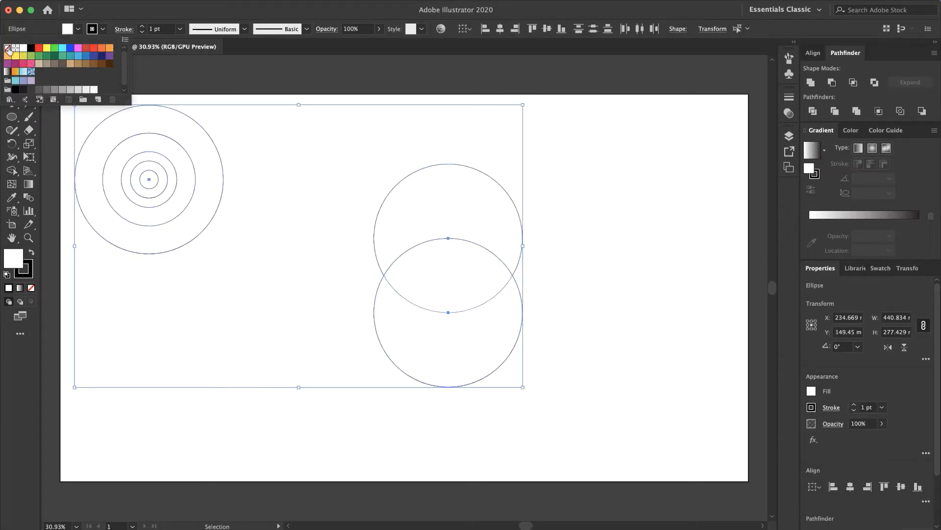
left_click(7, 47)
left_click(315, 91)
left_click(611, 237)
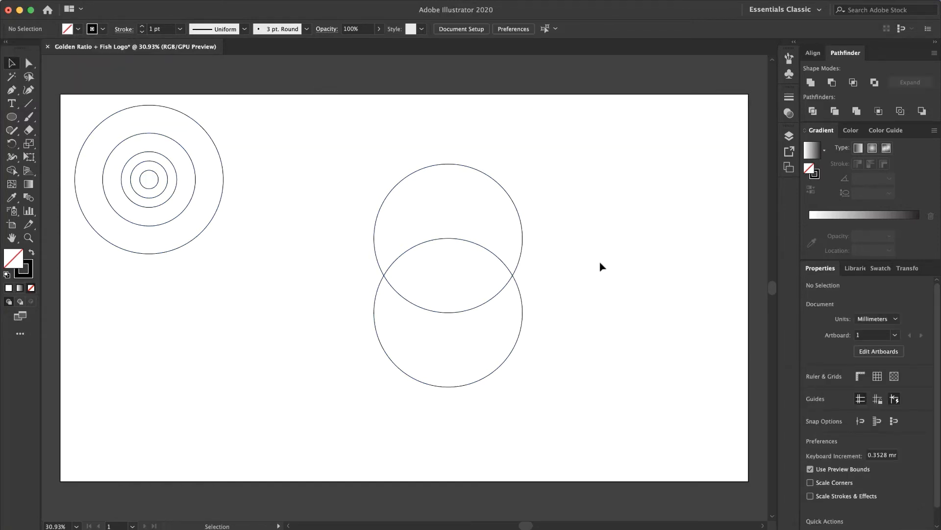
Shift the two overlapping large circles together slightly to the left on the artboard
left_click(486, 300)
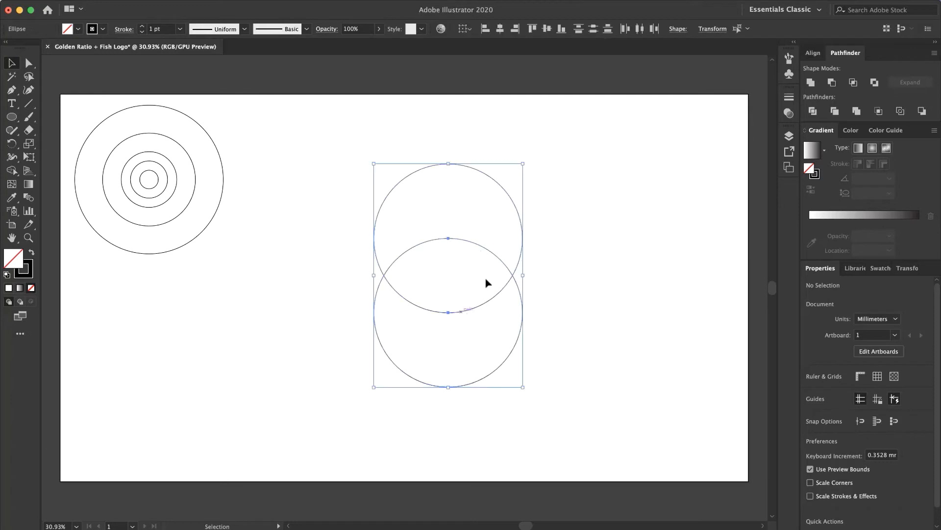
left_click_drag(483, 248, 426, 254)
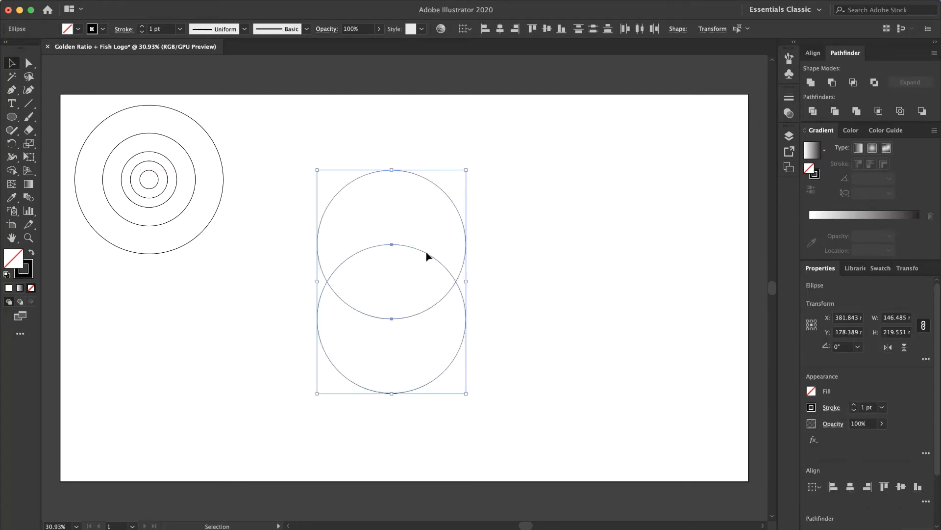
left_click(567, 281)
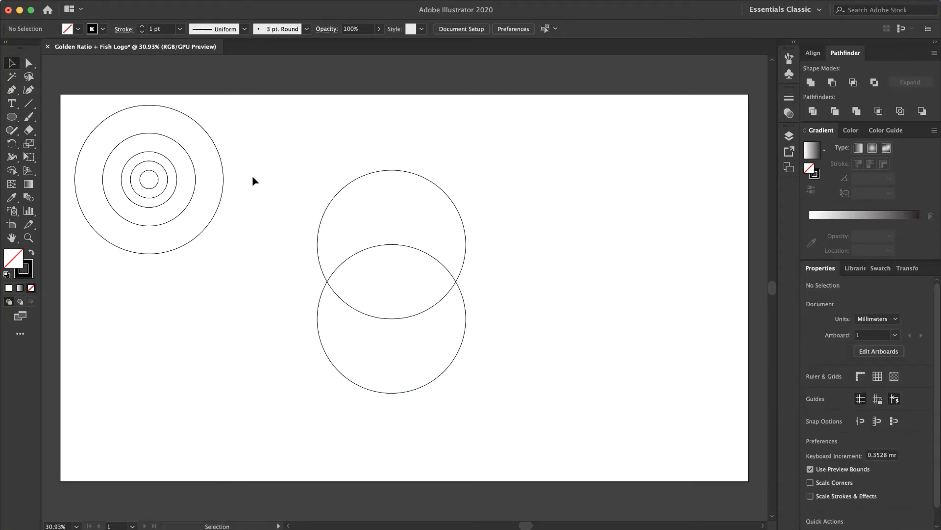
Place a copy of the second-largest circle over the right edge of the overlapping pair, vertically centred on their intersection
left_click(181, 145)
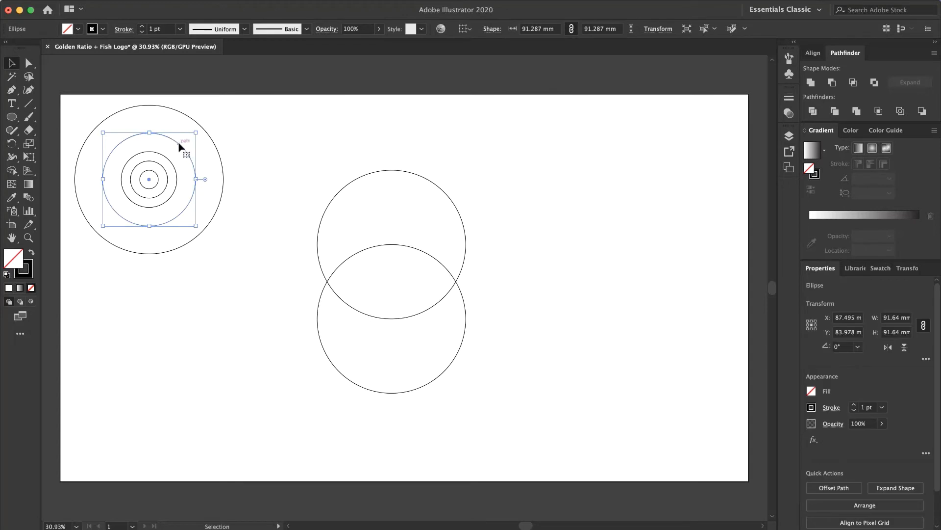
left_click_drag(181, 146, 508, 251)
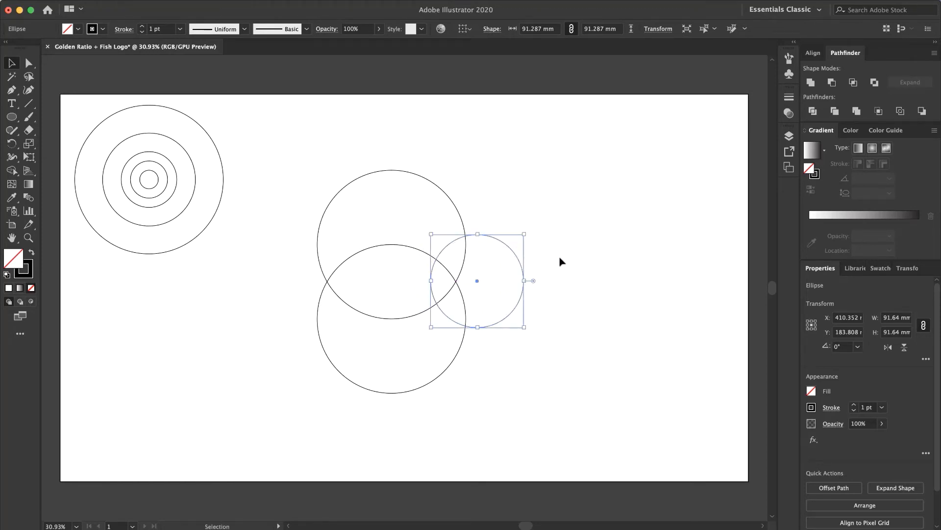
Duplicate the new medium circle and nudge the copy horizontally about 21 mm to the left
key("alt+shift")
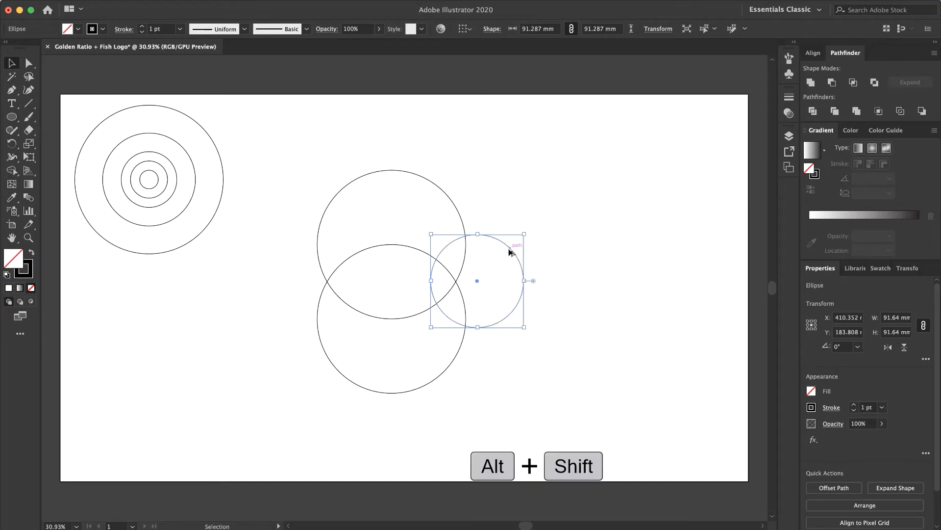
left_click_drag(509, 251, 509, 252)
key("shift+Left")
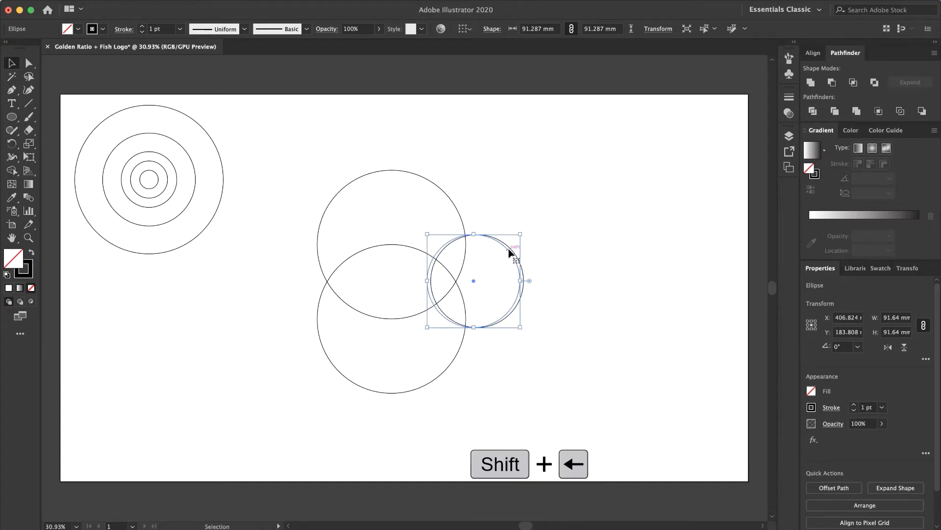
key("shift")
key("shift+Left")
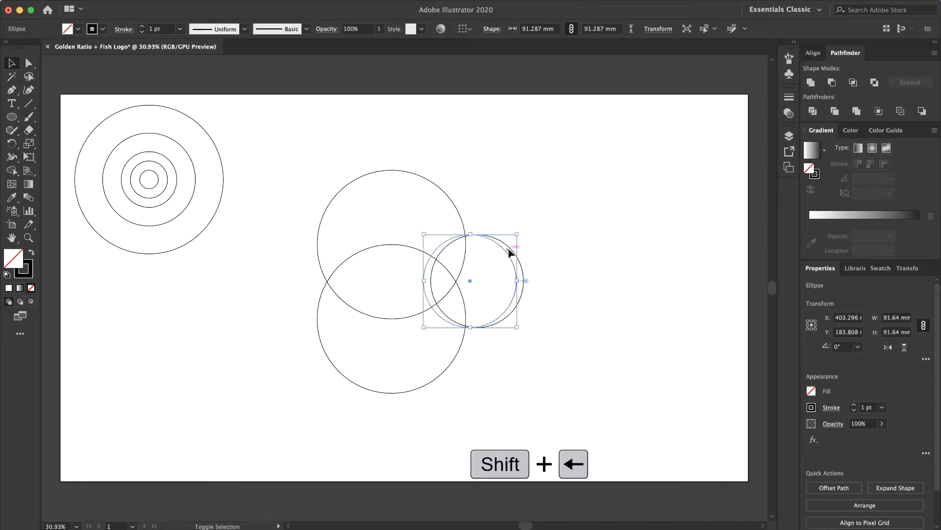
key("shift+Left")
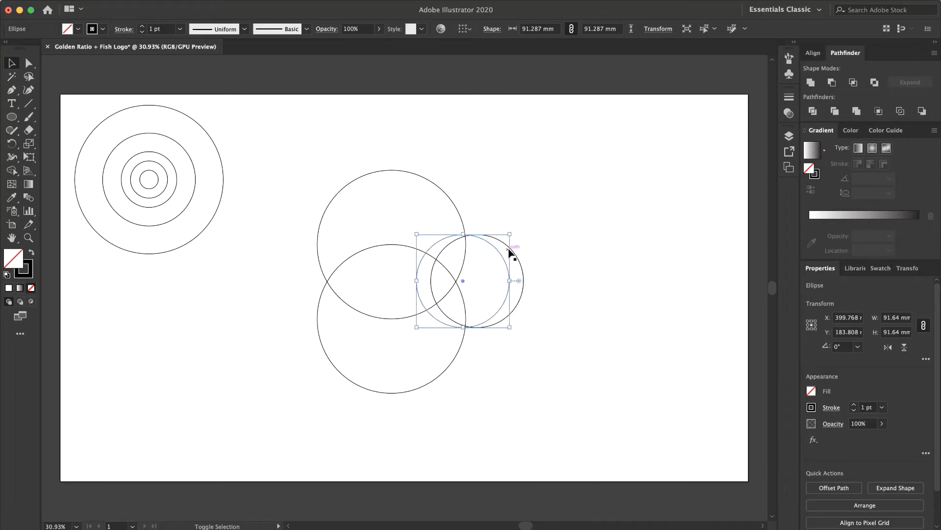
key("shift+Left")
key("shift+Left")
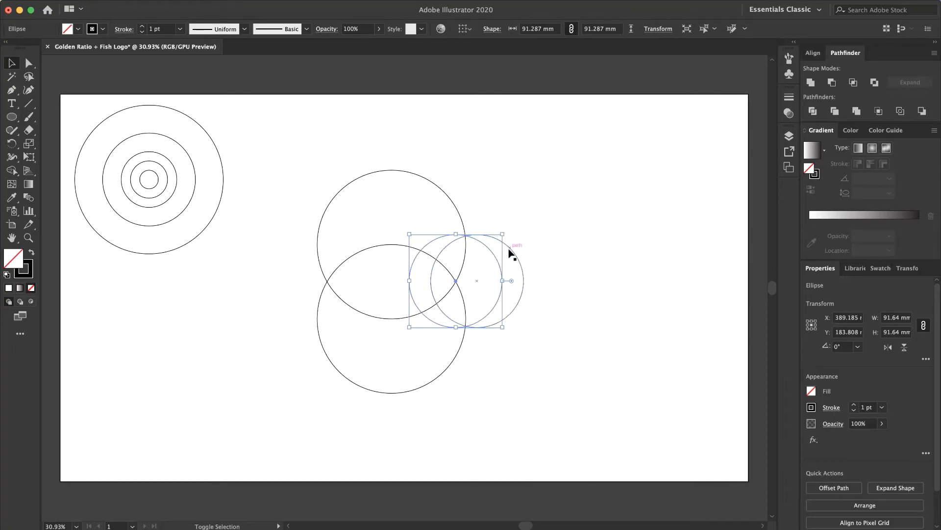
Make a third medium circle from the shifted copy, offset a further 21 mm or so to the left
key("alt+shift")
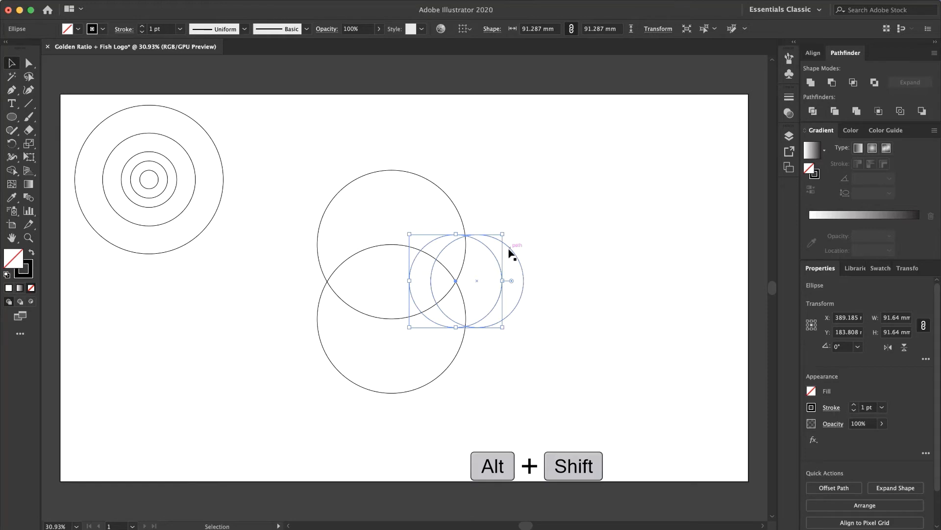
key("alt+shift+Left")
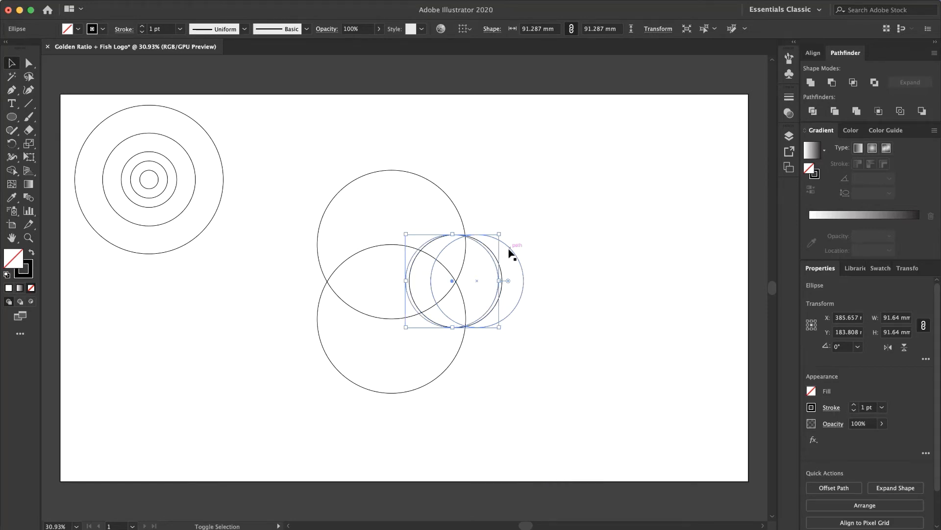
key("shift+Left")
key("shift+Left")
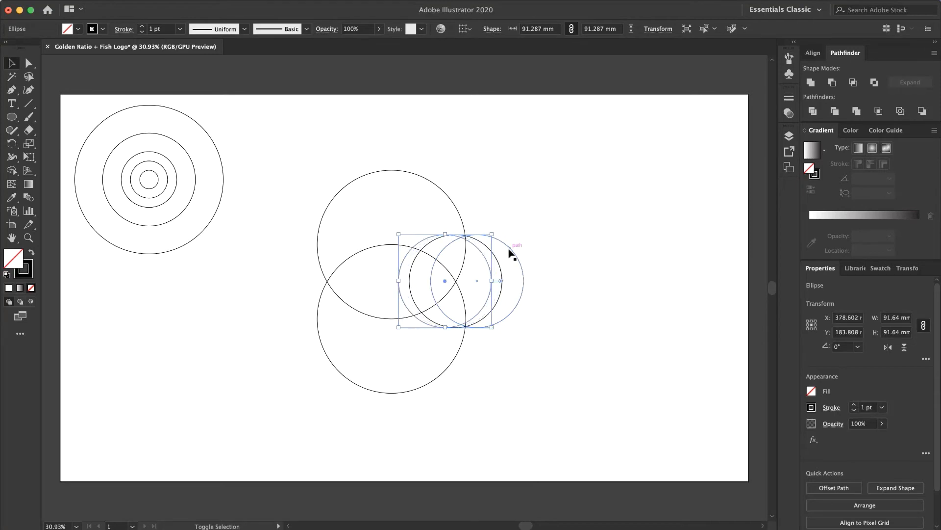
key("shift+Left")
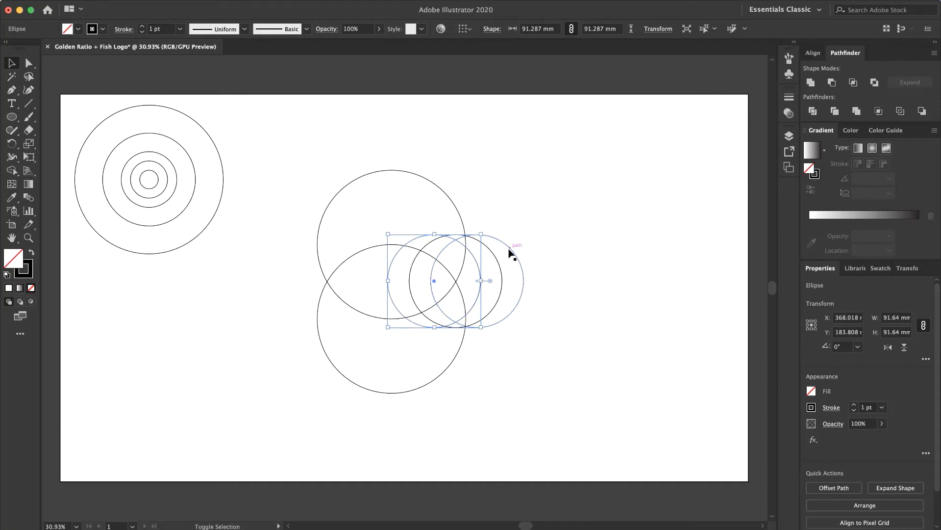
Make a fourth medium circle from the shifted copy, offset about 21 mm further to the left
key("shift+Left")
key("shift+Left")
key("shift+Left")
key("shift+Left")
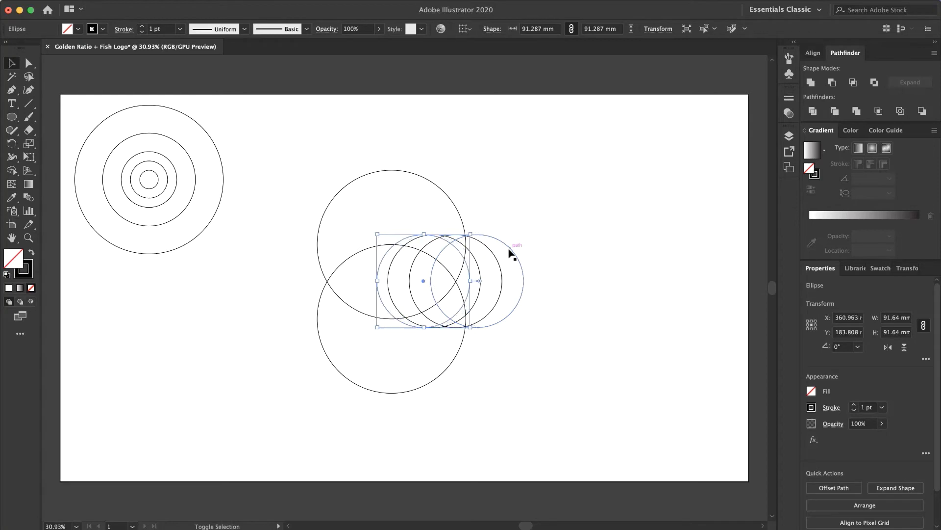
key("shift+Left")
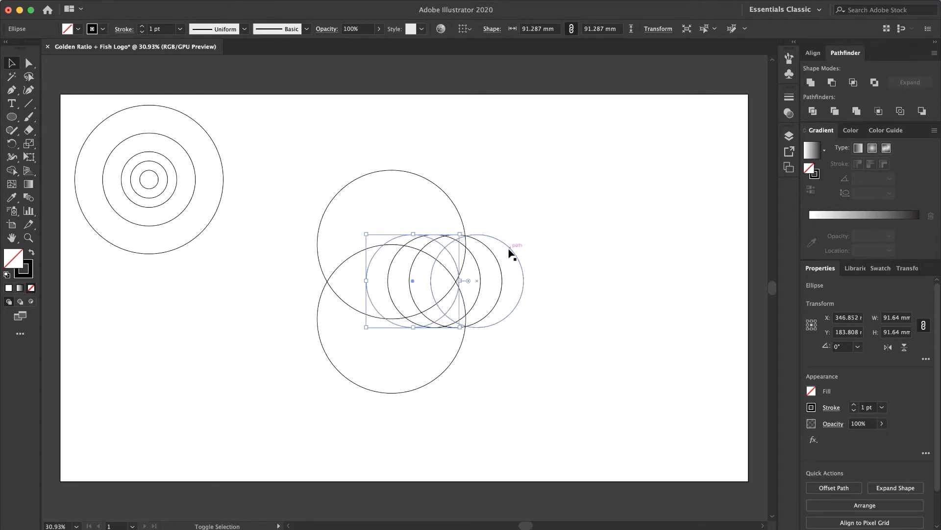
Duplicate the fourth medium circle and move this fifth one to the left by the same spacing of about 21 mm
key("shift+Left")
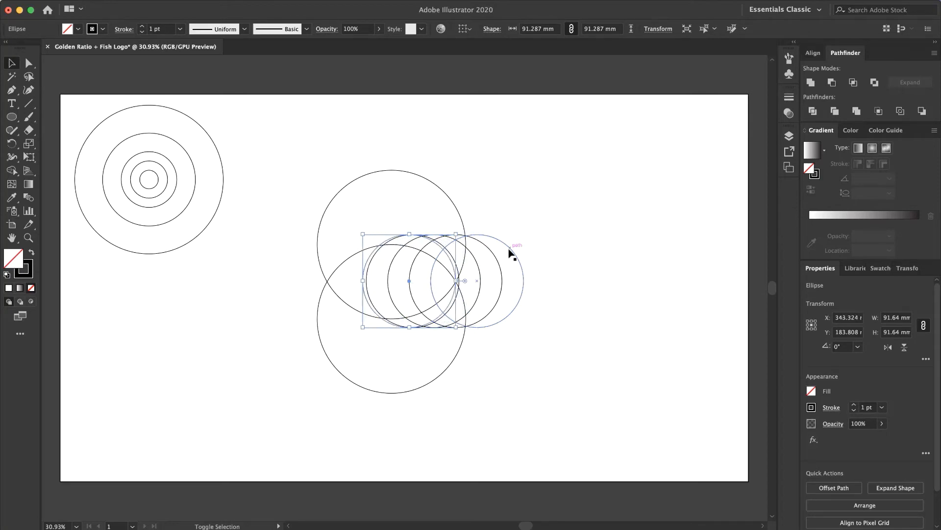
key("shift+Left")
key("shift+Left")
key("shift+Left")
key("shift+Left")
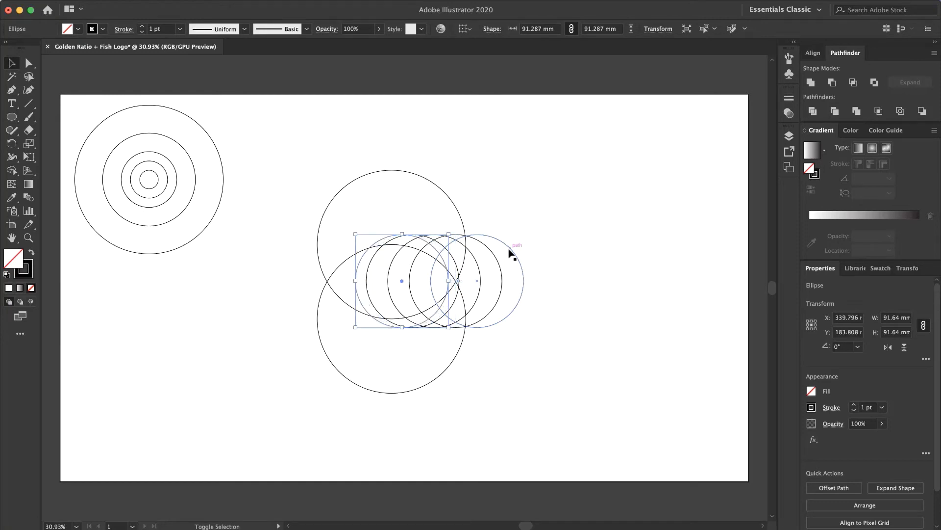
key("shift+Left")
key("shift+Left")
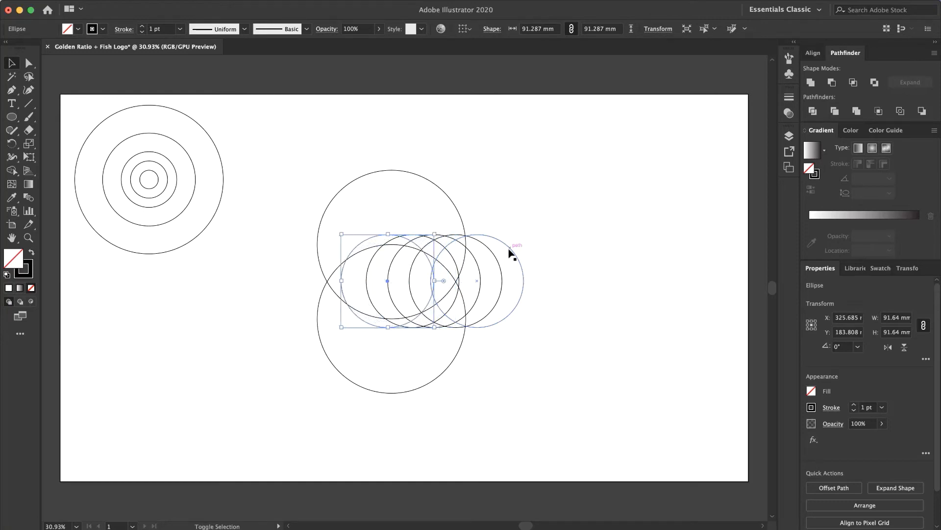
key("shift+Right")
key("shift+Right")
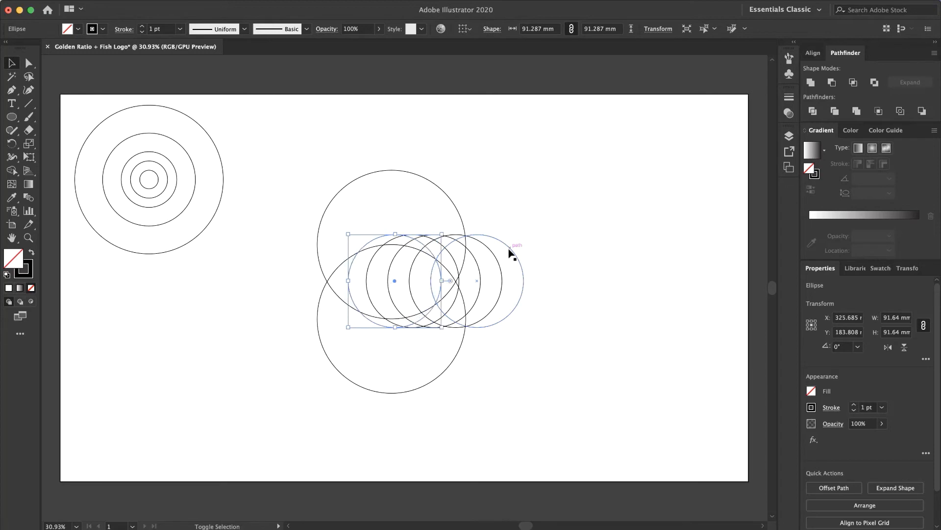
key("shift+Left")
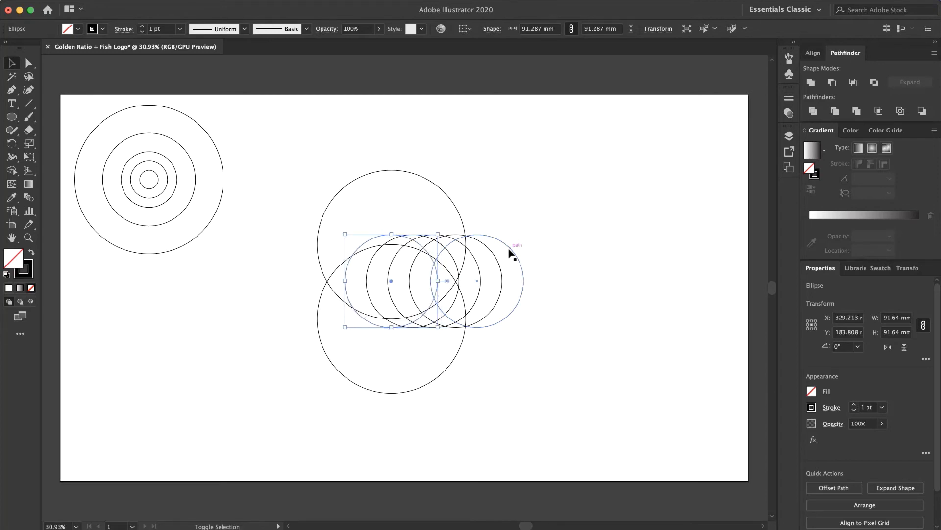
key("Left")
key("shift+Left")
key("shift+Left")
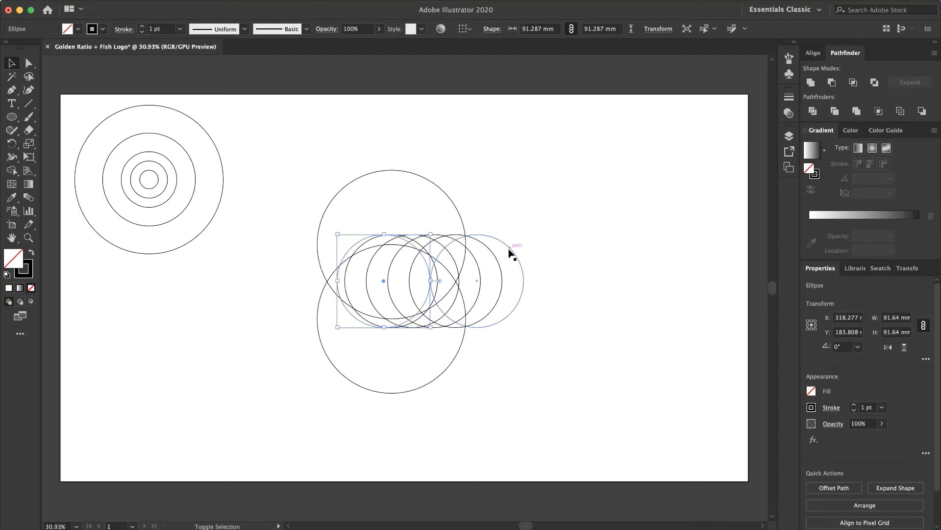
key("shift+Left")
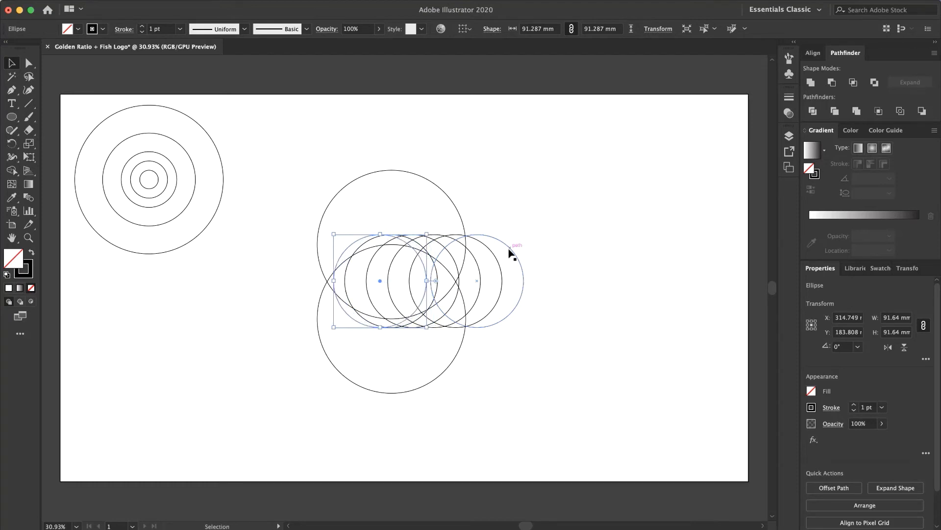
left_click(545, 242)
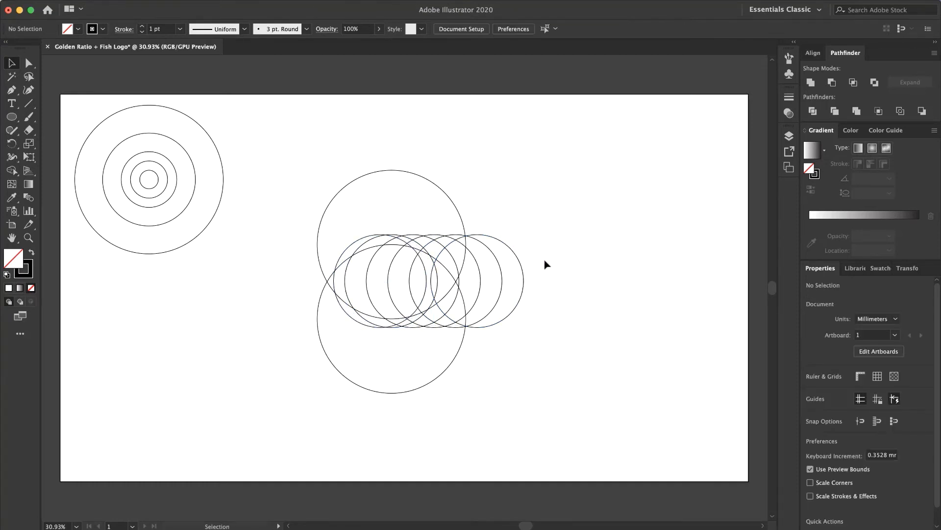
left_click(343, 255)
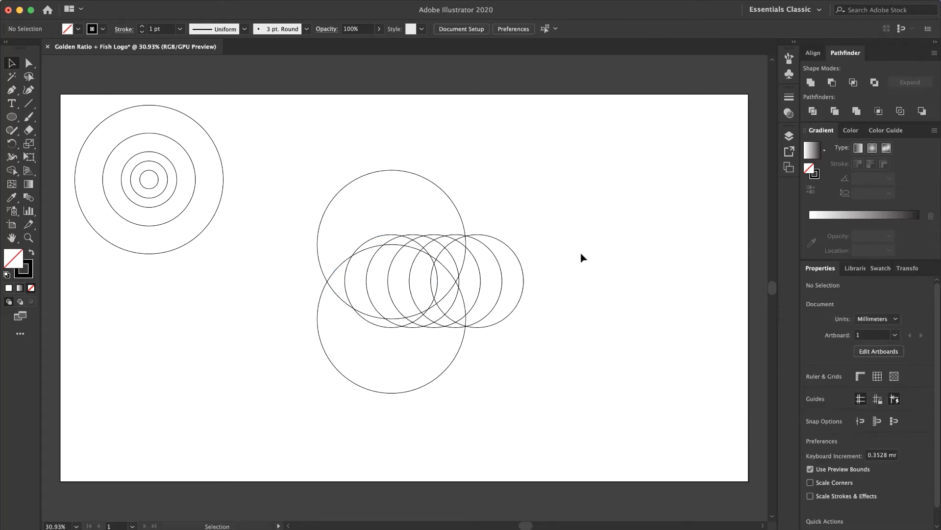
Select all the overlapping fish circles and use the Shape Builder to form the body segments inside the two large circles' intersection
key("z")
left_click_drag(444, 280, 502, 282)
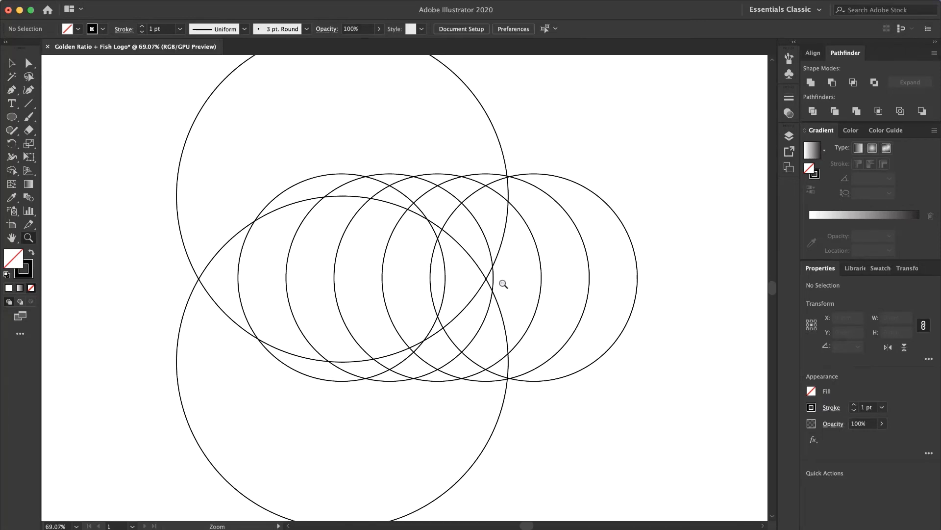
left_click(12, 64)
left_click_drag(105, 116, 633, 412)
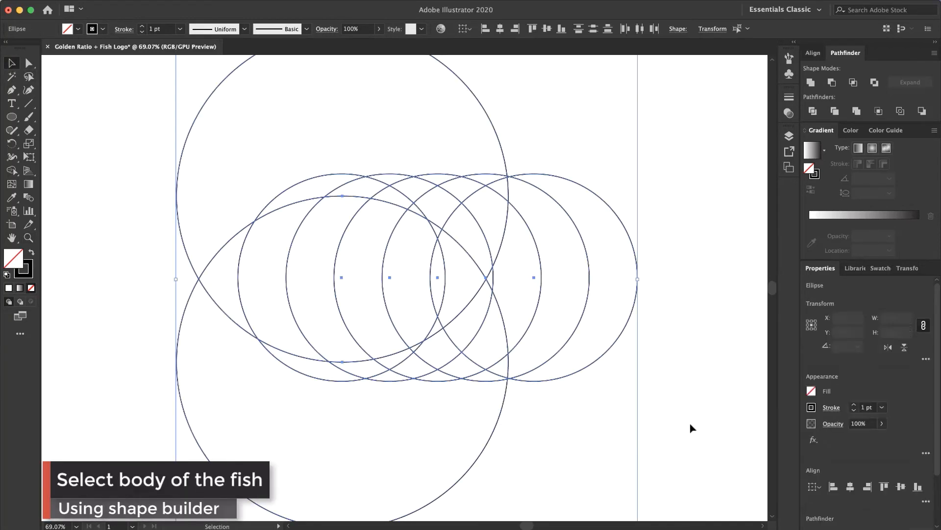
left_click(12, 172)
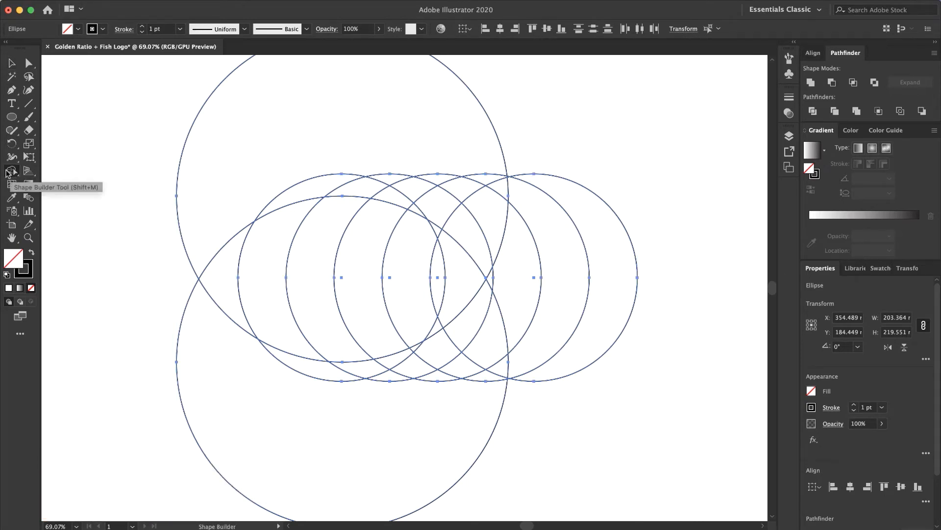
left_click(228, 275)
left_click(257, 272)
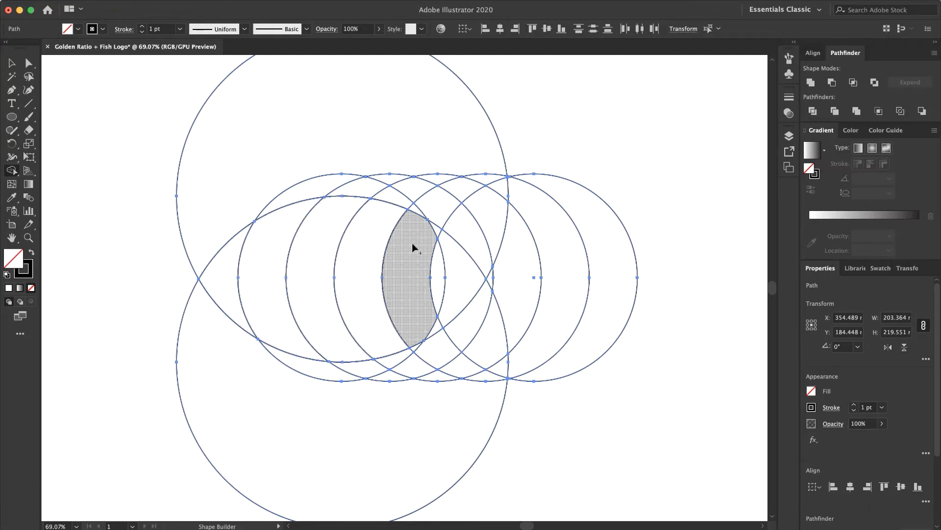
mouse_move(435, 229)
left_mouse_down()
mouse_move(416, 250)
mouse_move(413, 283)
mouse_move(438, 326)
left_mouse_up()
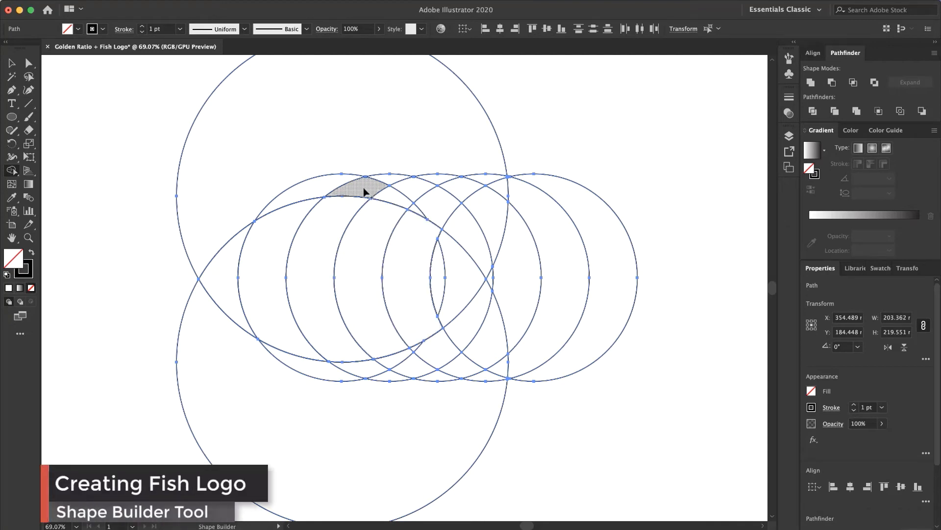
Merge the regions above and below the body into two fins and the regions behind it into a lens-shaped tail with the Shape Builder
mouse_move(364, 192)
left_mouse_down()
mouse_move(404, 184)
mouse_move(397, 196)
mouse_move(412, 204)
mouse_move(428, 190)
left_mouse_up()
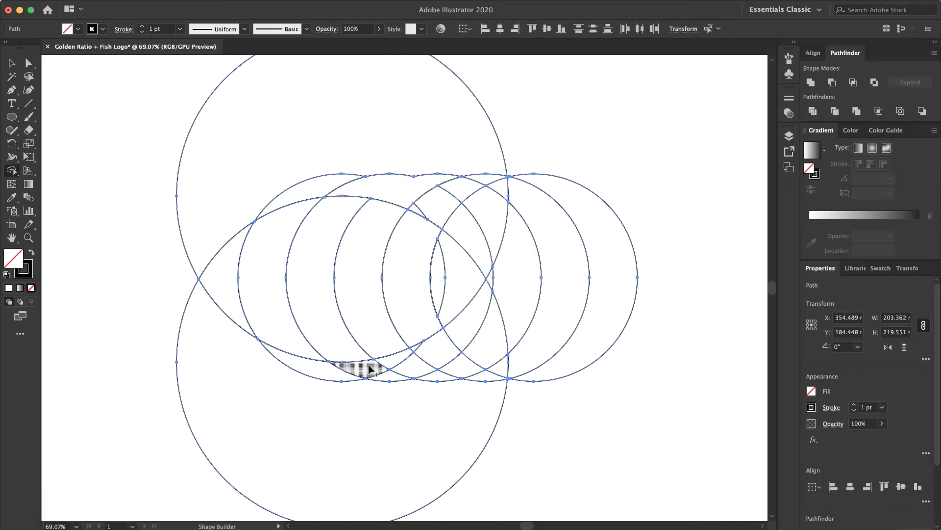
mouse_move(369, 370)
left_mouse_down()
mouse_move(437, 375)
mouse_move(403, 363)
left_mouse_up()
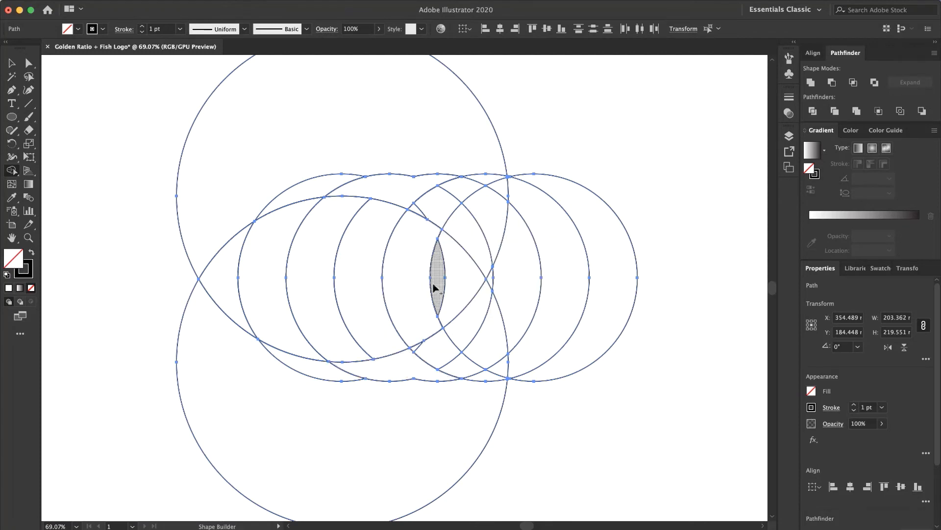
mouse_move(437, 279)
left_mouse_down()
mouse_move(457, 239)
mouse_move(474, 239)
mouse_move(488, 271)
mouse_move(474, 311)
left_mouse_up()
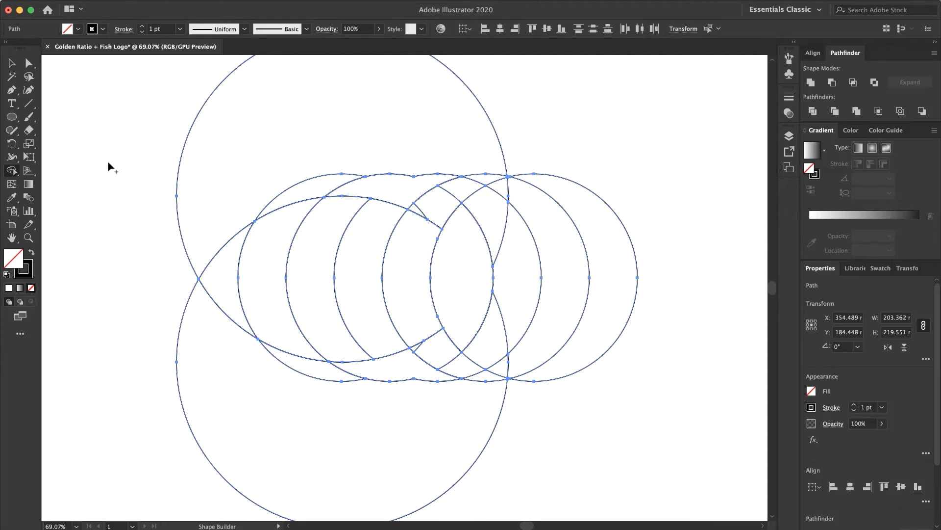
left_click(12, 65)
left_click(68, 145)
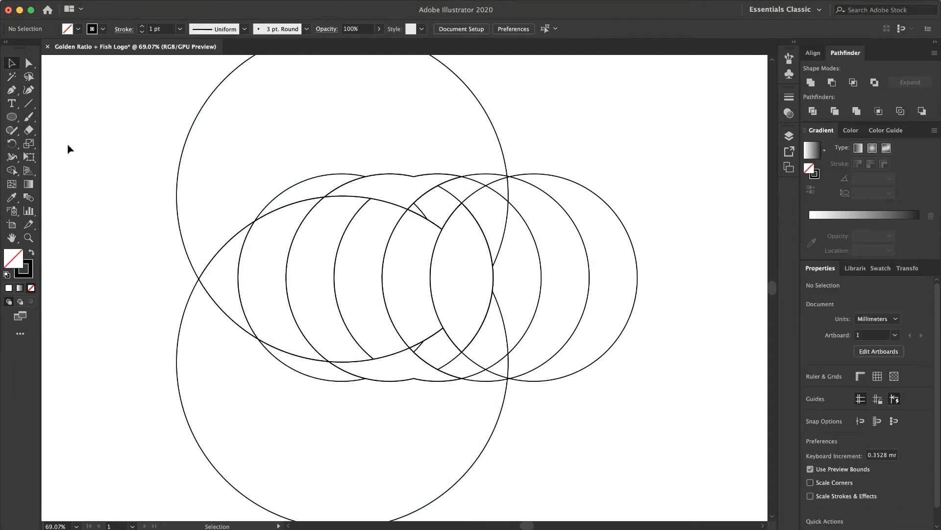
Delete the leftover upper and lower large circles and the surplus medium circles behind the tail
left_click(191, 128)
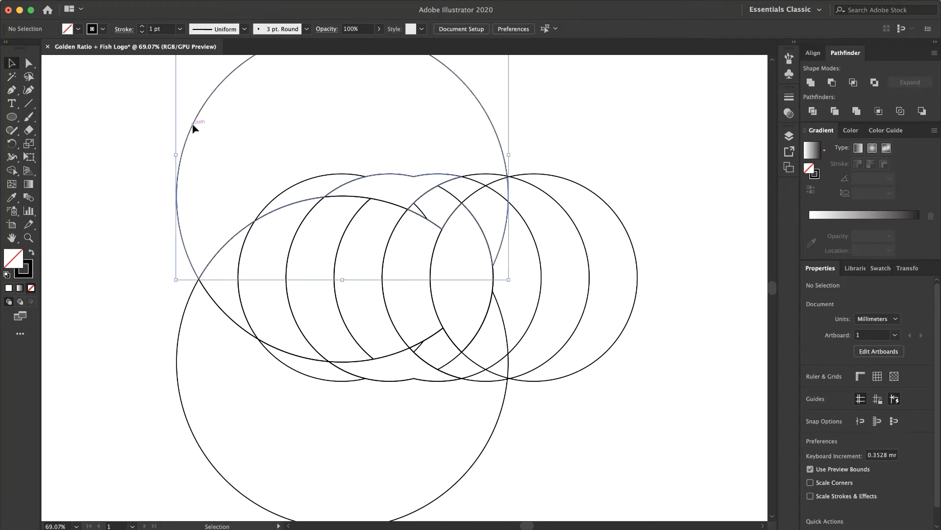
key("Delete")
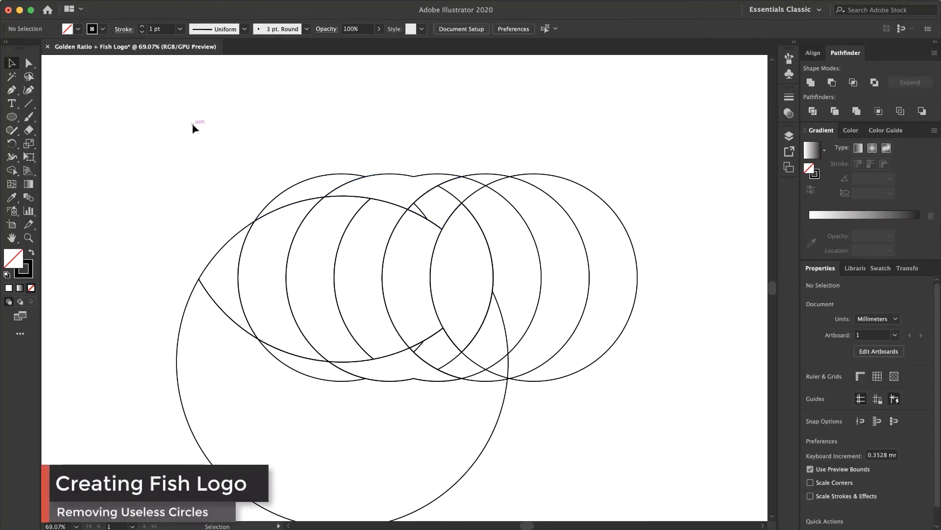
left_click(179, 350)
key("Delete")
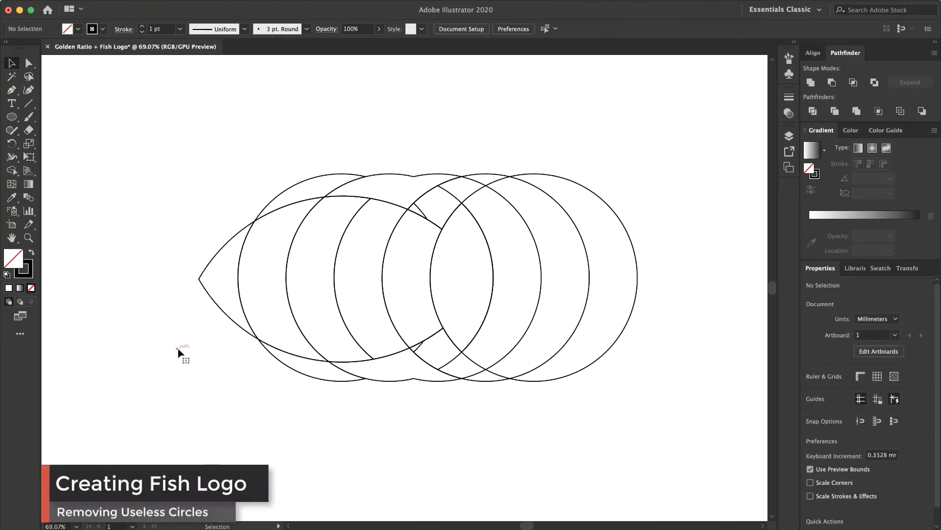
left_click_drag(627, 216, 507, 419)
key("Delete")
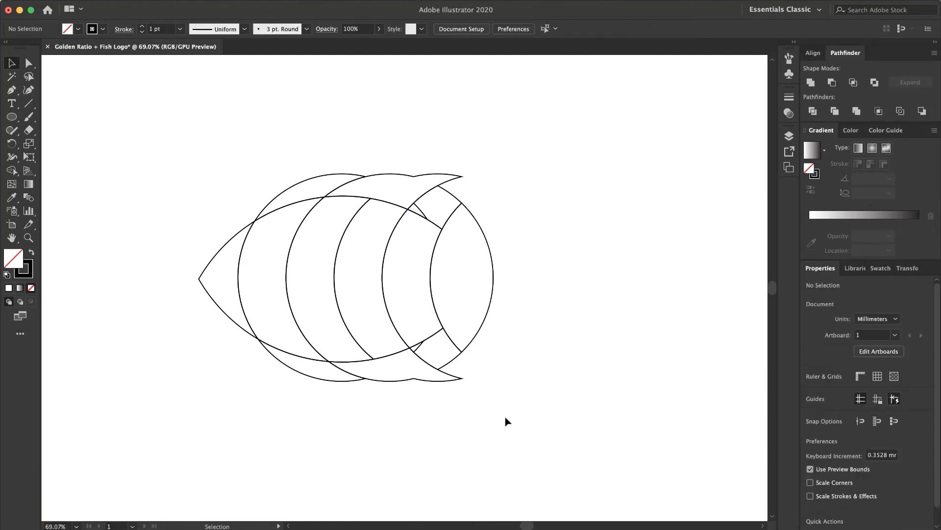
Delete the stray arc fragments between the fins and tail and the leftover arcs above and below the front of the body
left_click(451, 366)
key("Delete")
left_click(446, 195)
key("Delete")
left_click(420, 210)
key("Delete")
left_click(420, 351)
key("Delete")
left_click(335, 381)
key("Delete")
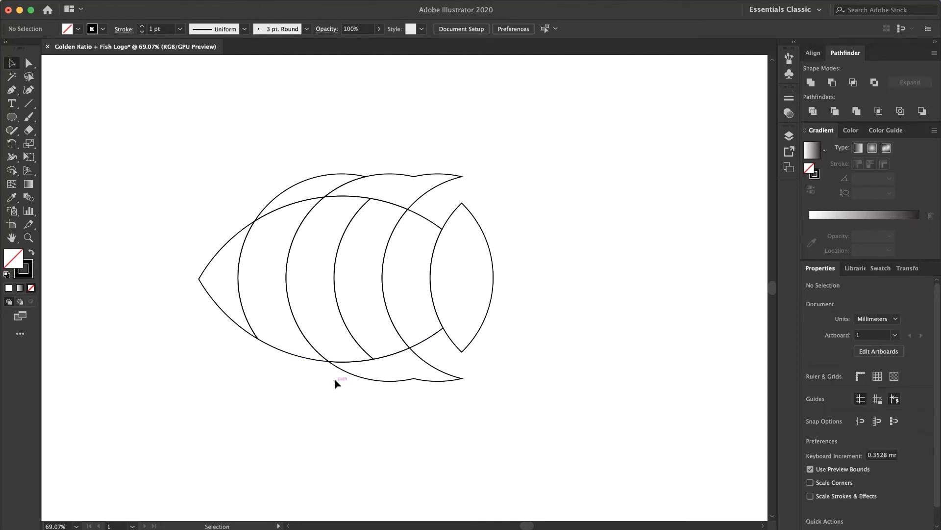
left_click(294, 188)
key("Delete")
Place a copy of the smallest concentric circle in the upper part of the second body segment as the fish's eye
key("z")
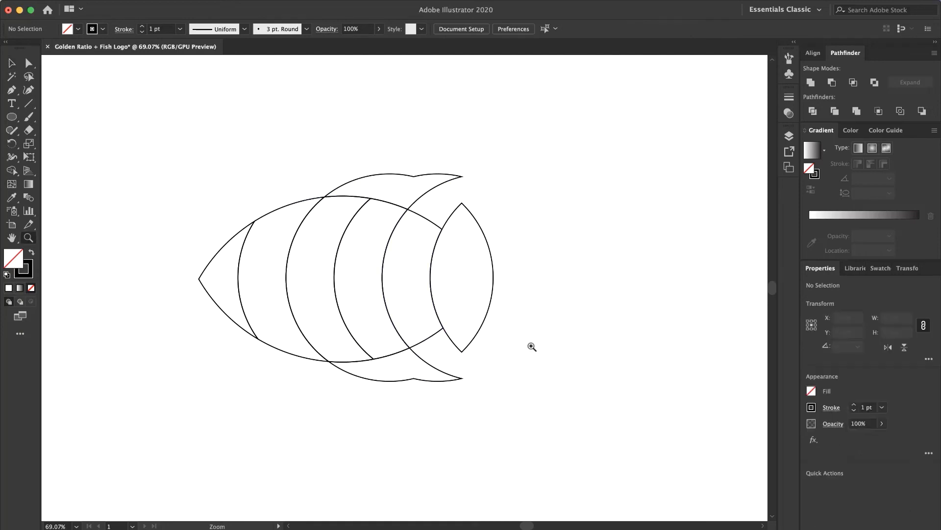
left_click_drag(556, 345, 471, 351)
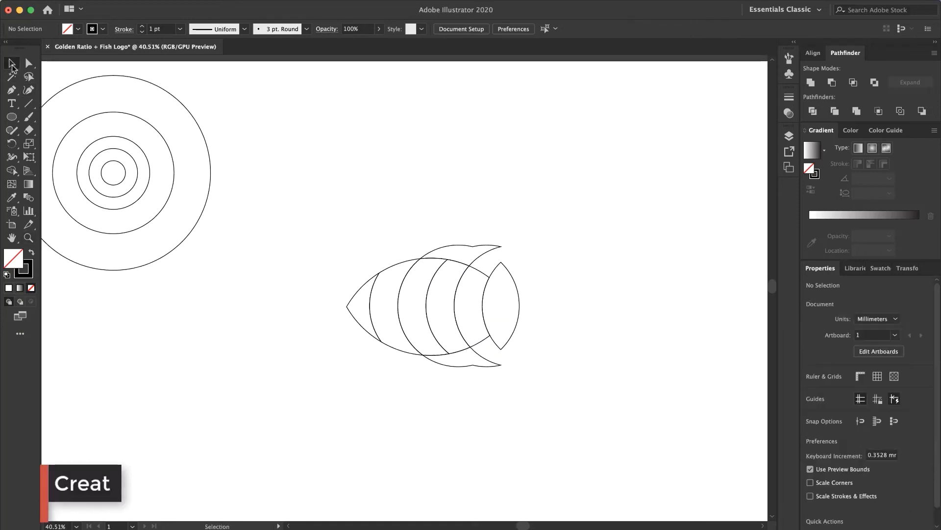
key("v")
left_click(120, 164)
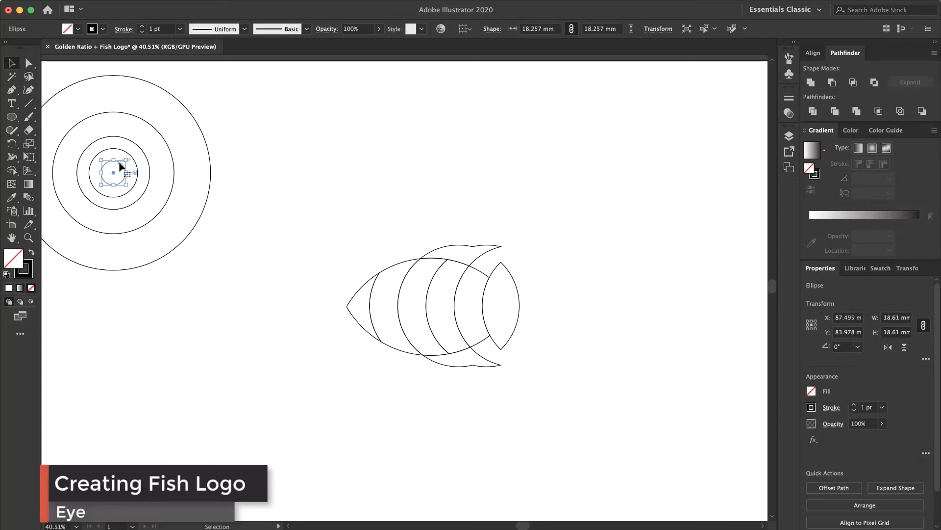
left_click_drag(121, 165, 395, 283)
left_click(349, 244)
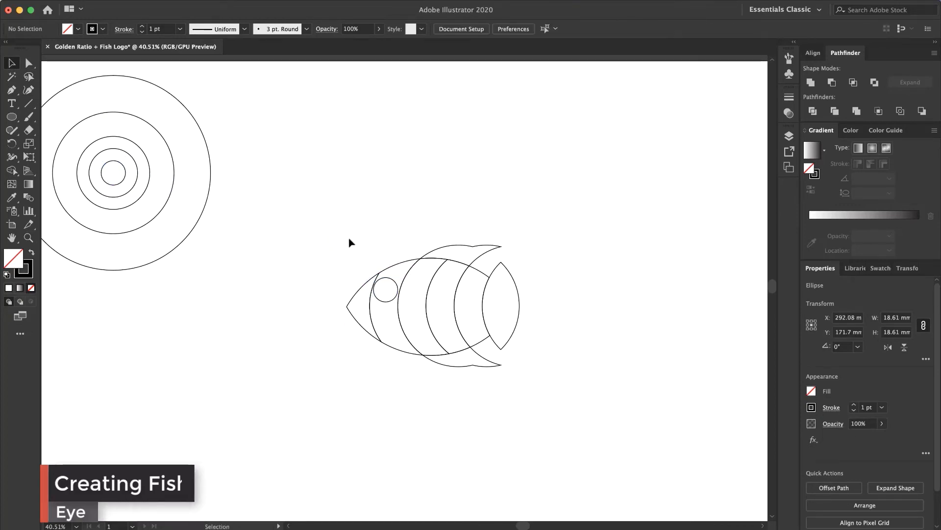
Scale the eye circle down proportionally around its centre to a diameter of about 9.8 mm
key("z")
left_click_drag(418, 333, 589, 326)
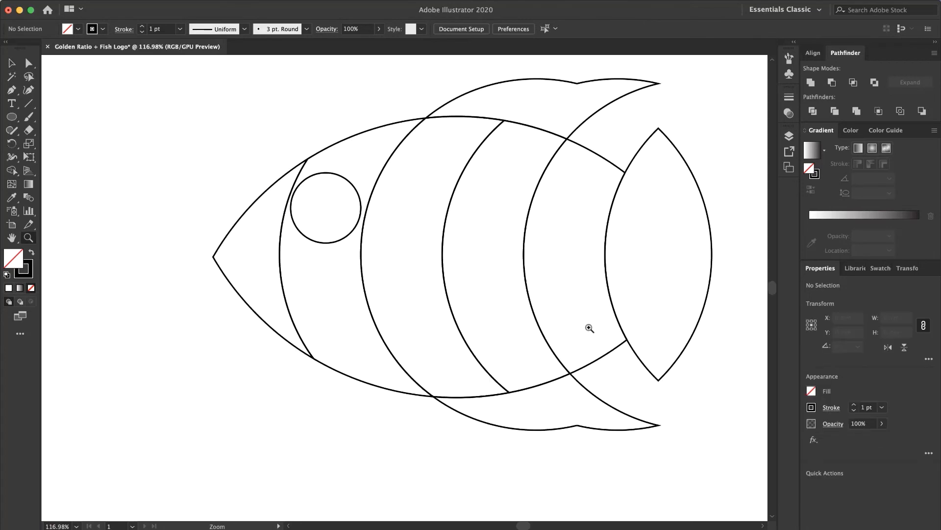
left_click(5, 68)
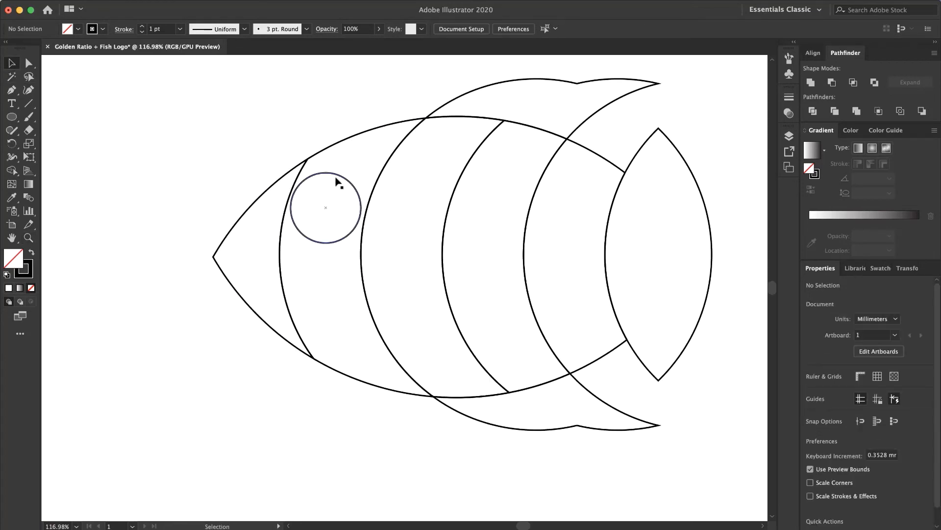
left_click(351, 182)
left_click_drag(360, 172, 345, 189)
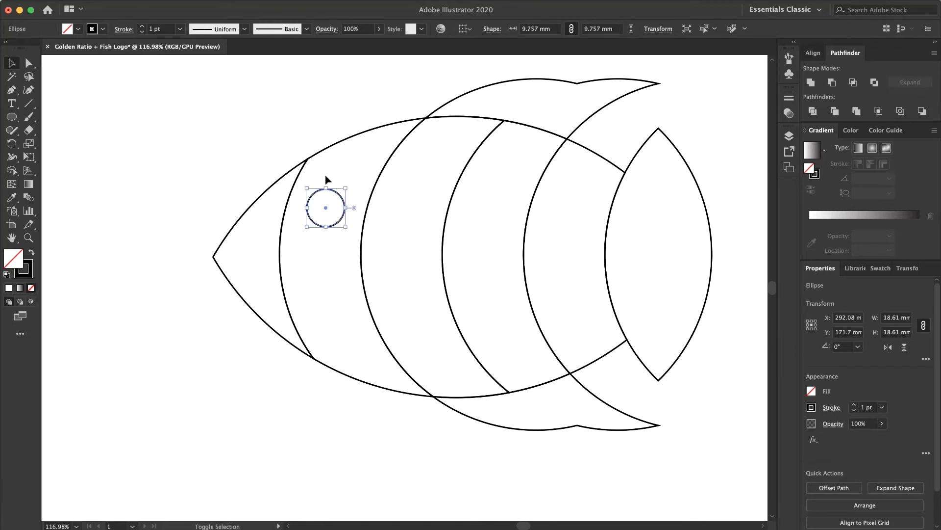
left_click(300, 140)
key("z")
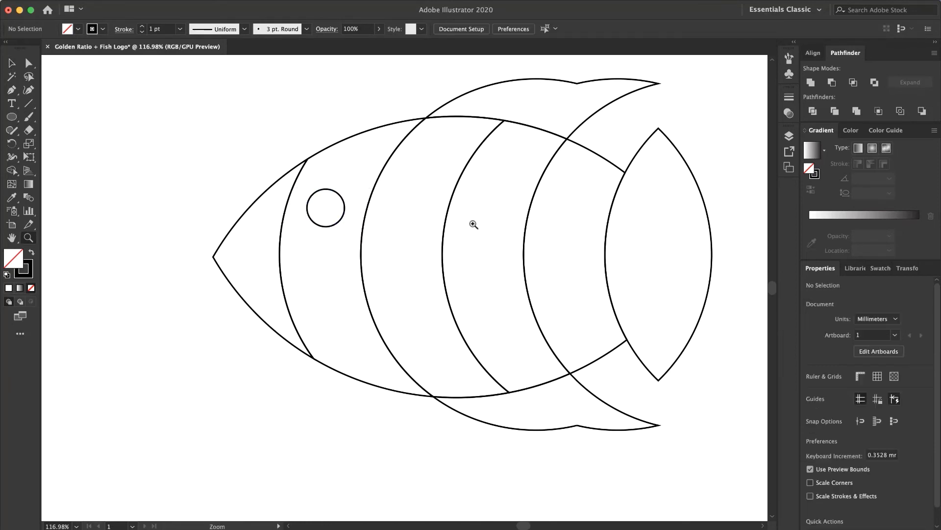
left_click_drag(470, 224, 500, 317)
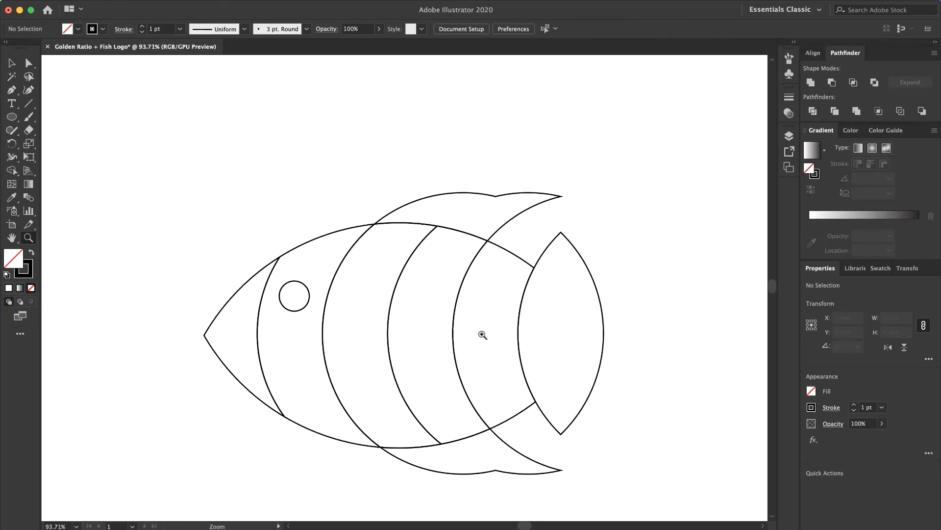
scroll(483, 335, "down", 3)
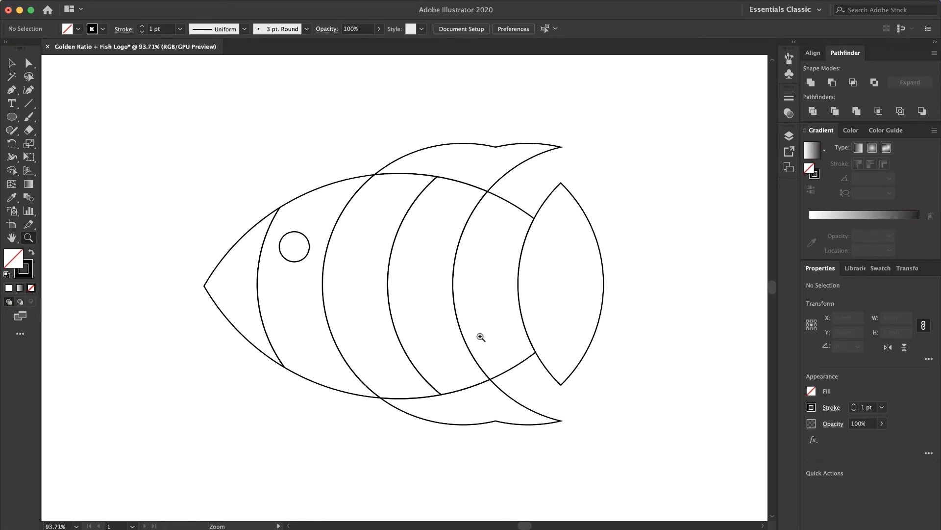
Fill the fish's nose segment with a linear gradient running from brown to black
key("v")
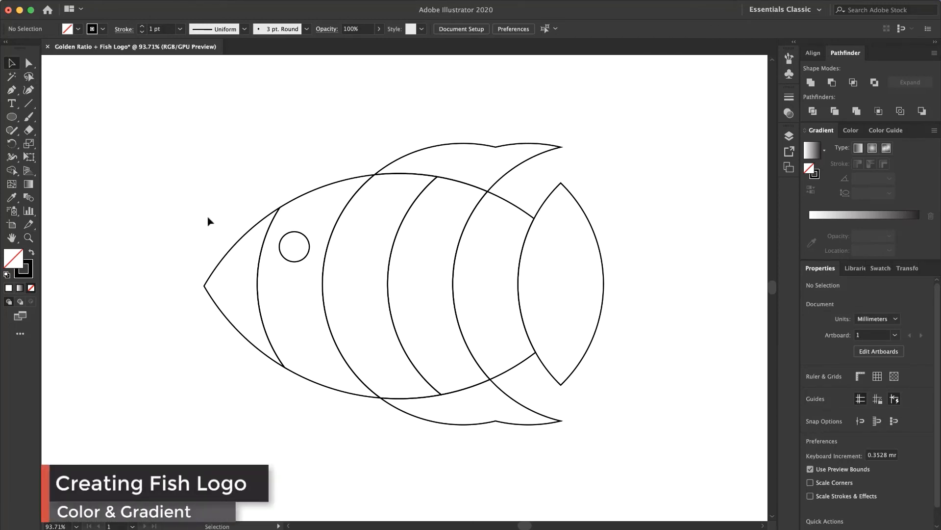
left_click(228, 253)
left_click(810, 221)
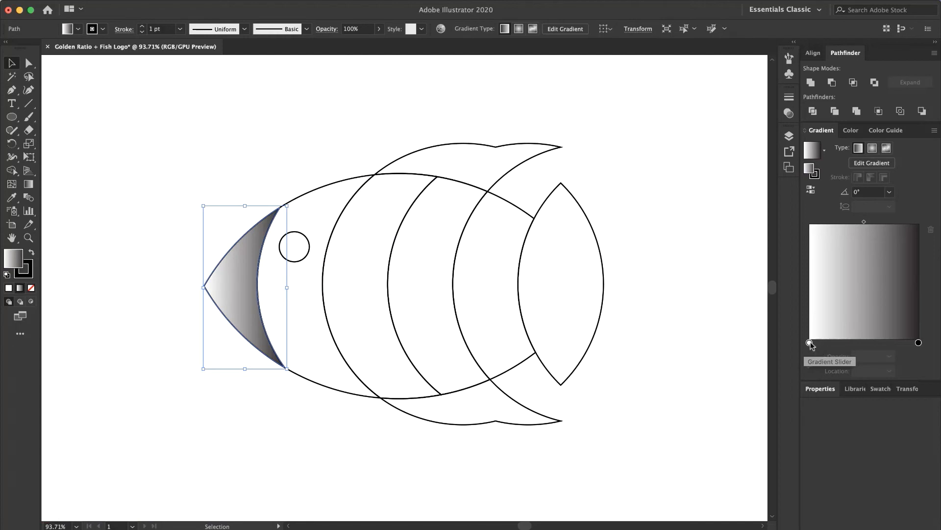
double_click(810, 342)
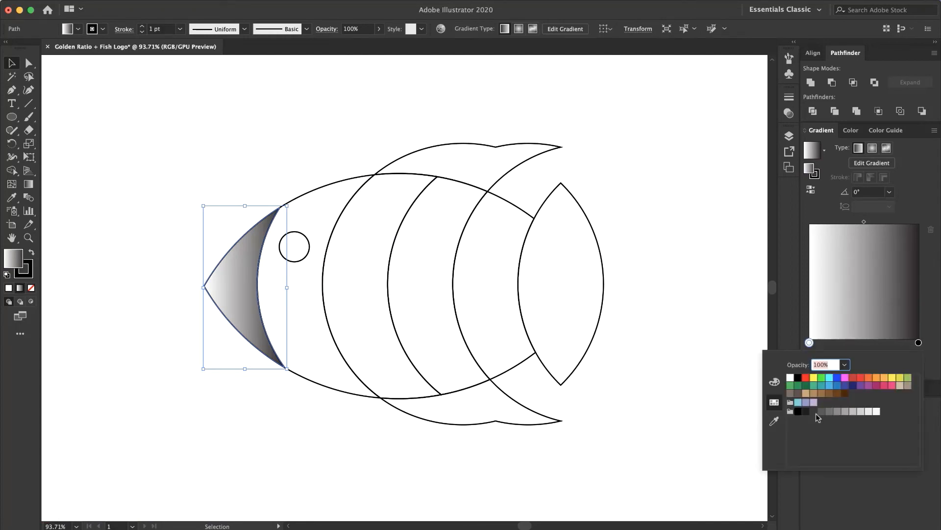
left_click(829, 393)
left_click(707, 287)
left_click(630, 345)
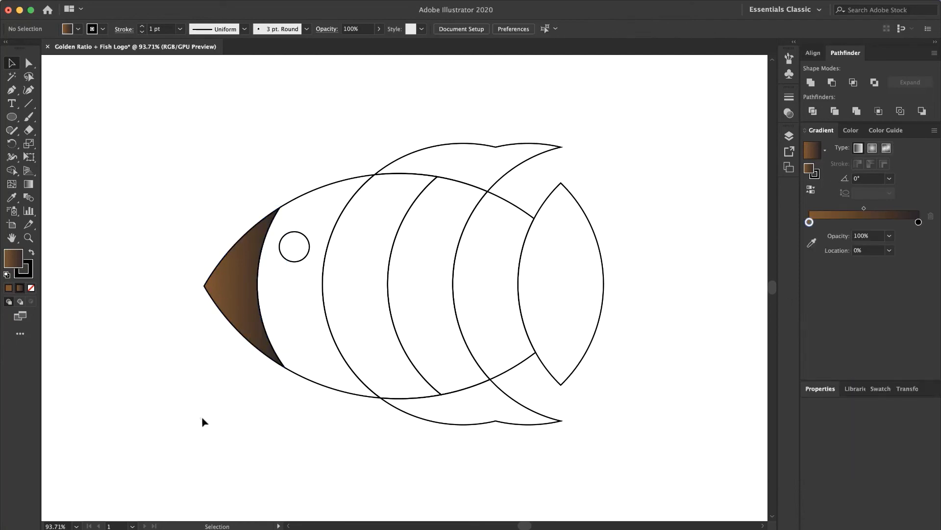
Apply the same brown-to-black gradient fill to the body segments, fins, tail and eye
left_click_drag(202, 419, 632, 124)
left_click(809, 217)
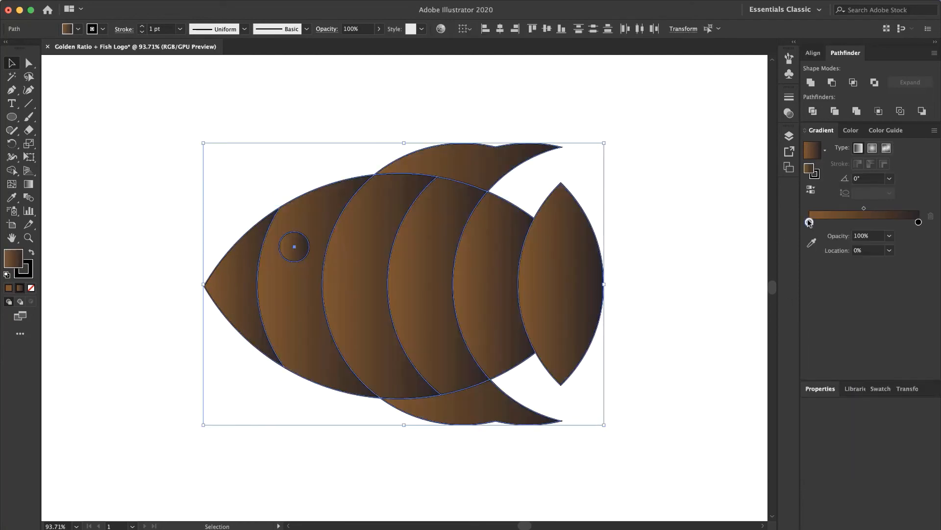
left_click(685, 278)
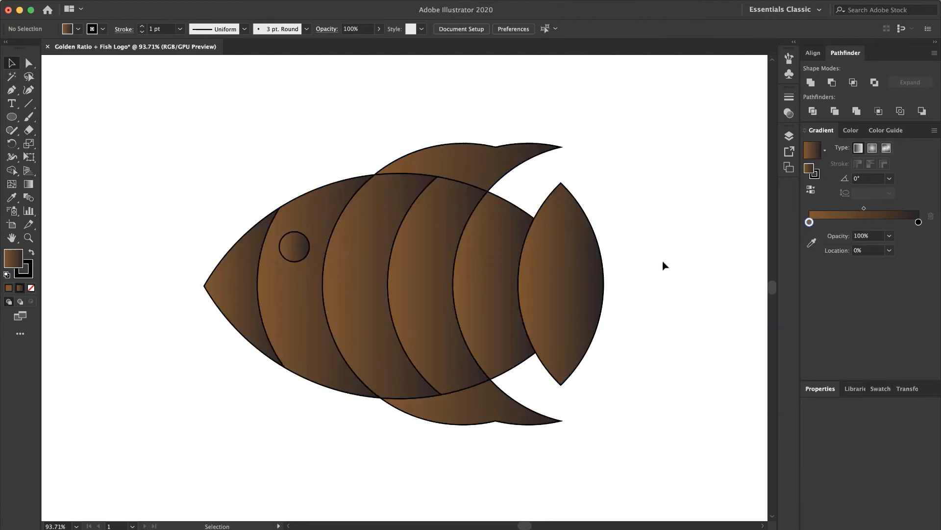
Remove the stroke from all parts of the fish
left_click_drag(663, 124, 117, 454)
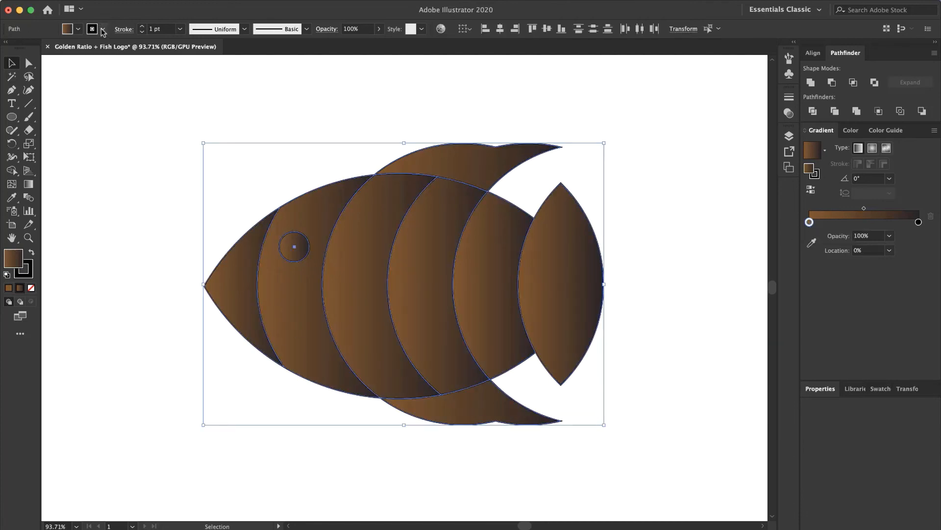
left_click(103, 29)
left_click(7, 48)
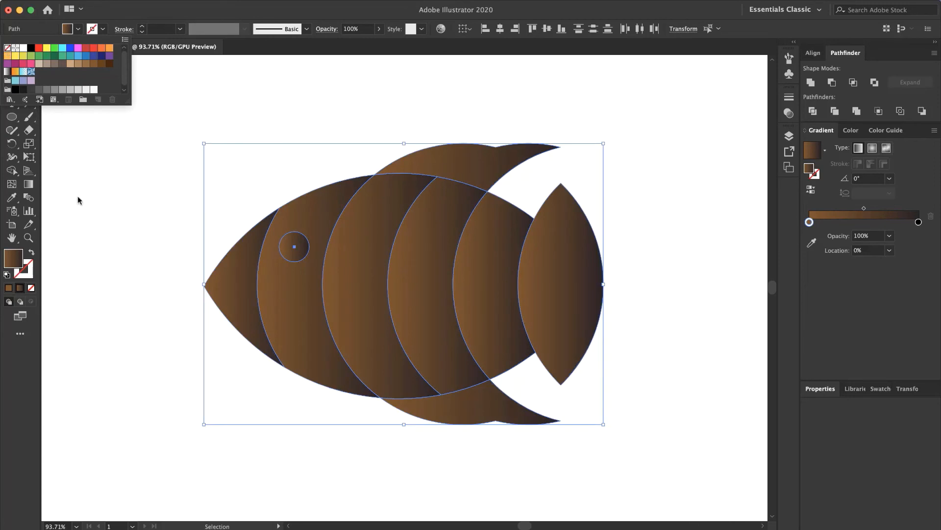
left_click(86, 221)
left_click(123, 314)
Reverse the gradient direction on all the fish parts so it runs from black to brown
left_click_drag(203, 453, 637, 136)
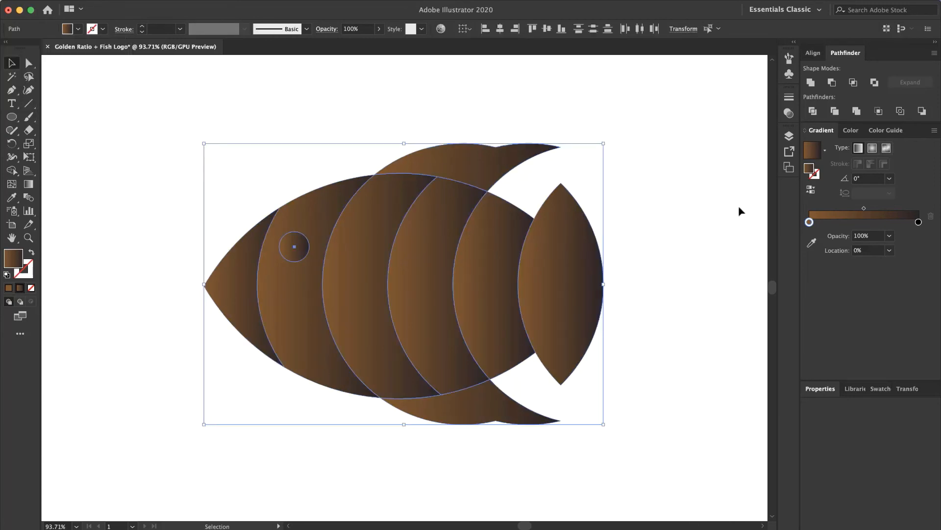
left_click(811, 190)
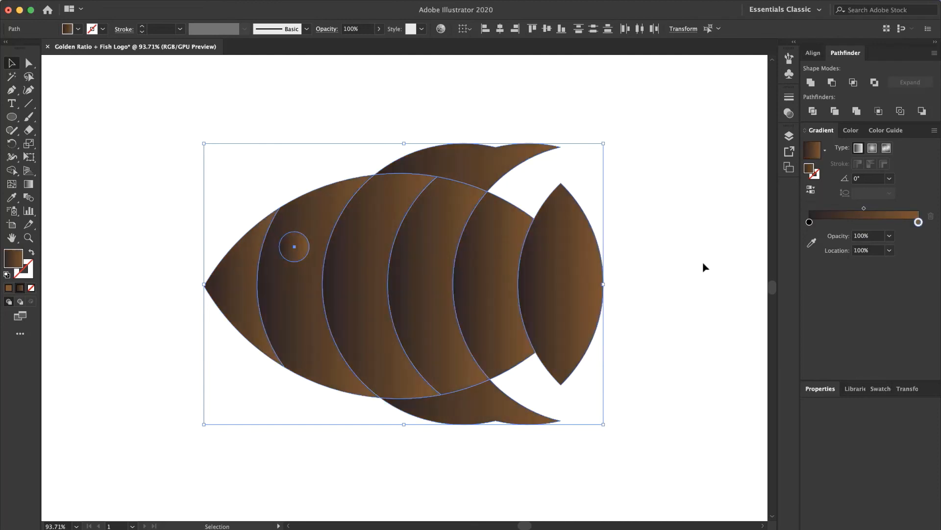
left_click(664, 292)
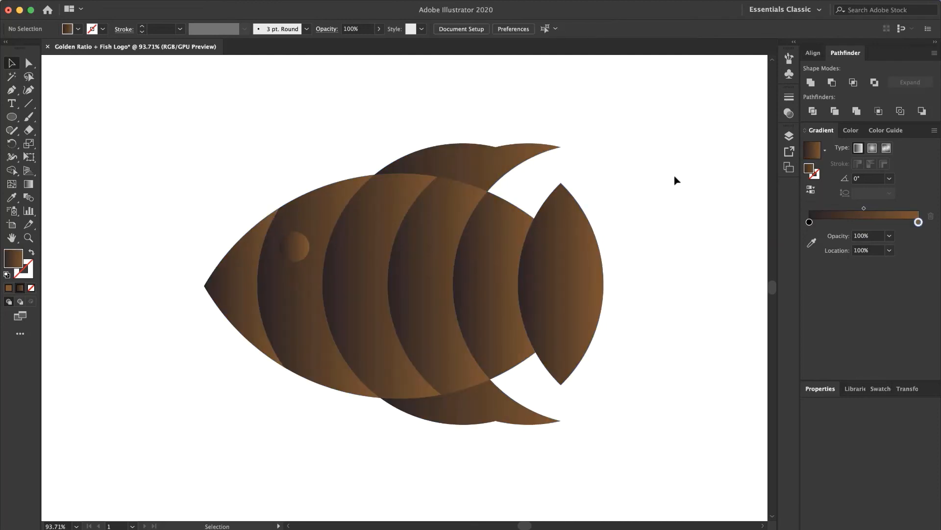
Replace the brown gradient colour of the whole fish with blue and reverse the gradient to run from blue to black
left_click_drag(673, 138, 168, 466)
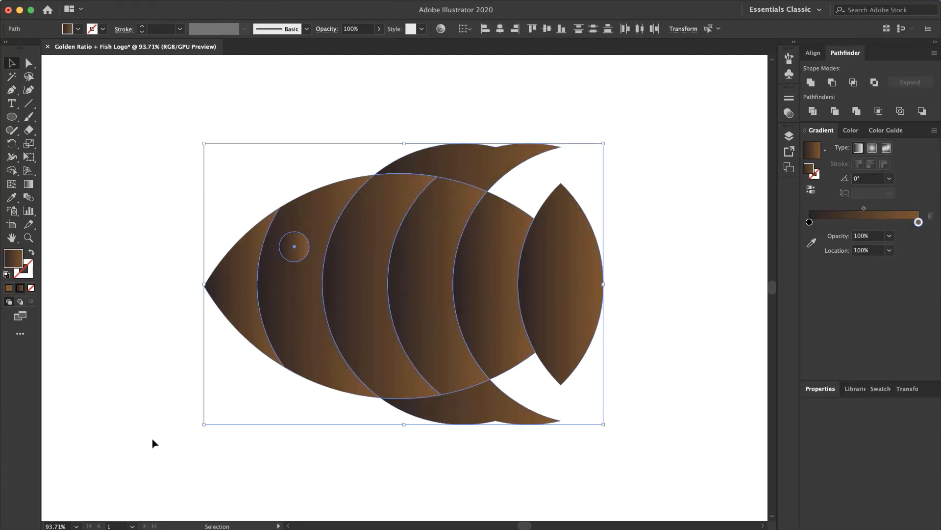
double_click(918, 222)
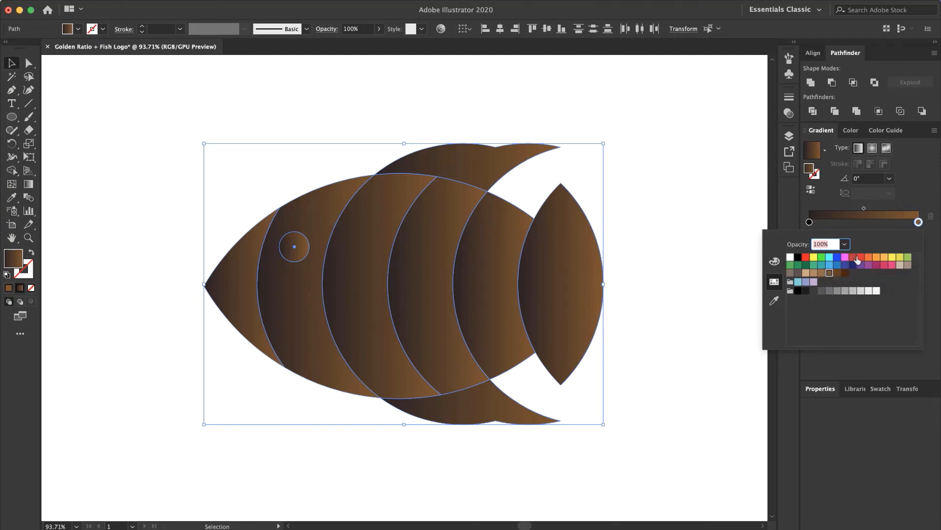
left_click(838, 267)
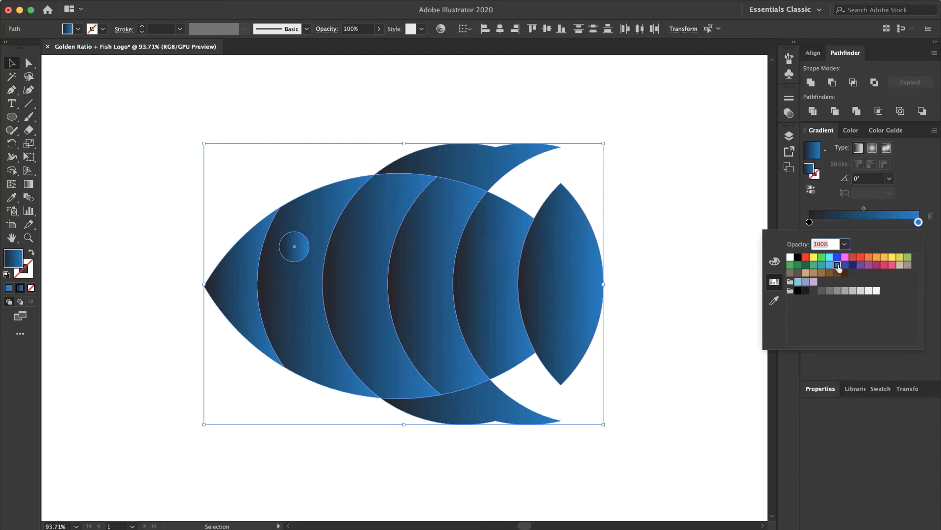
left_click(811, 189)
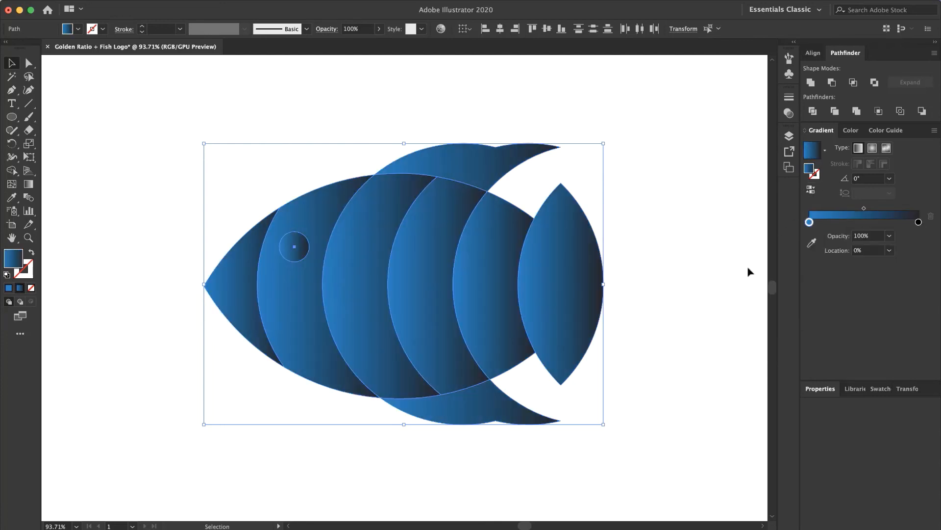
left_click(709, 325)
Select only the fish's eye circle
left_click_drag(682, 150, 162, 465)
left_click(126, 403)
left_click(294, 242)
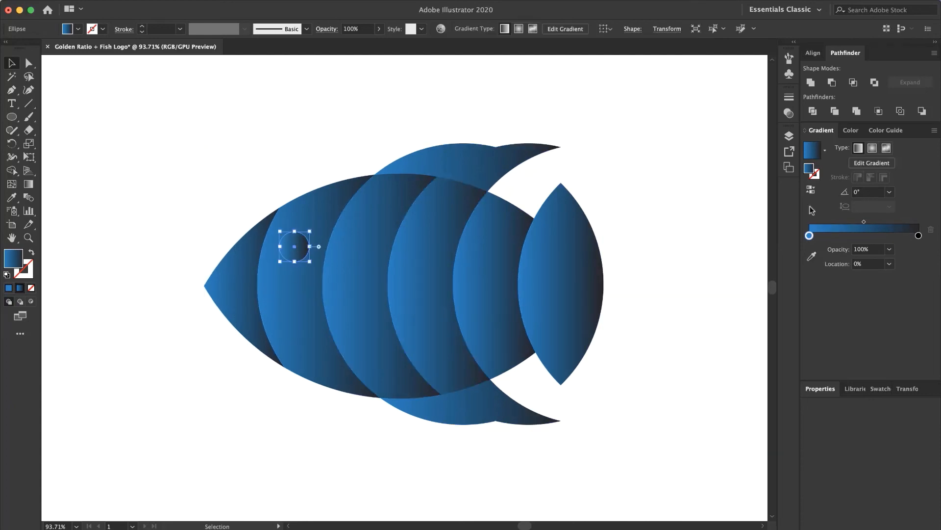
left_click(812, 235)
double_click(811, 236)
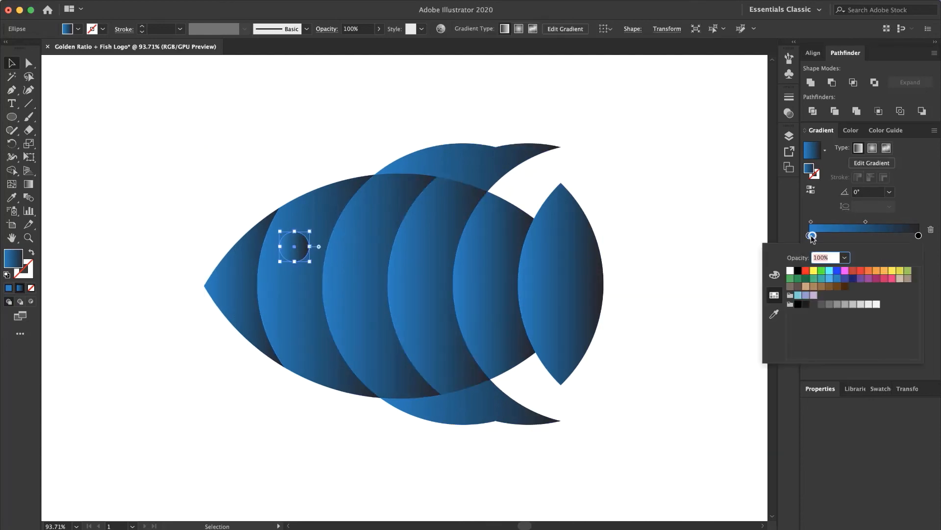
left_click(924, 229)
left_click(930, 229)
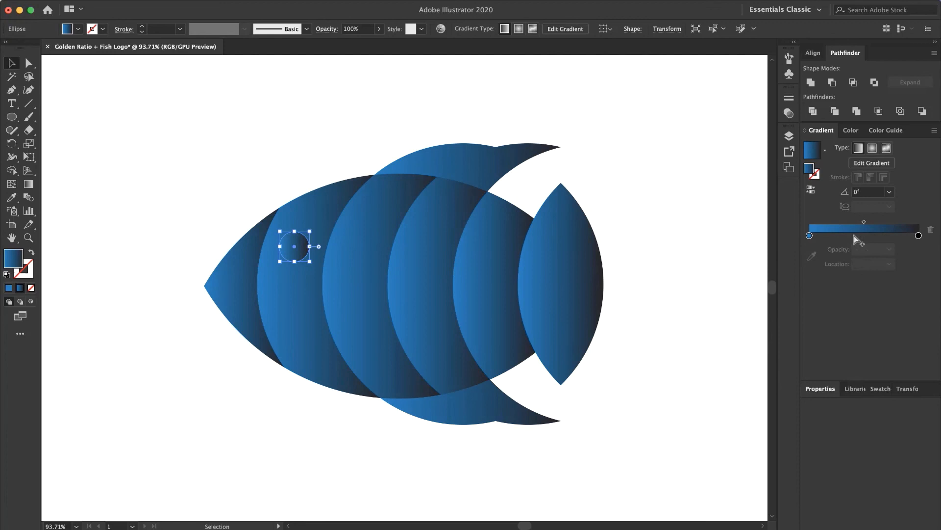
left_click(813, 235)
left_click(931, 229)
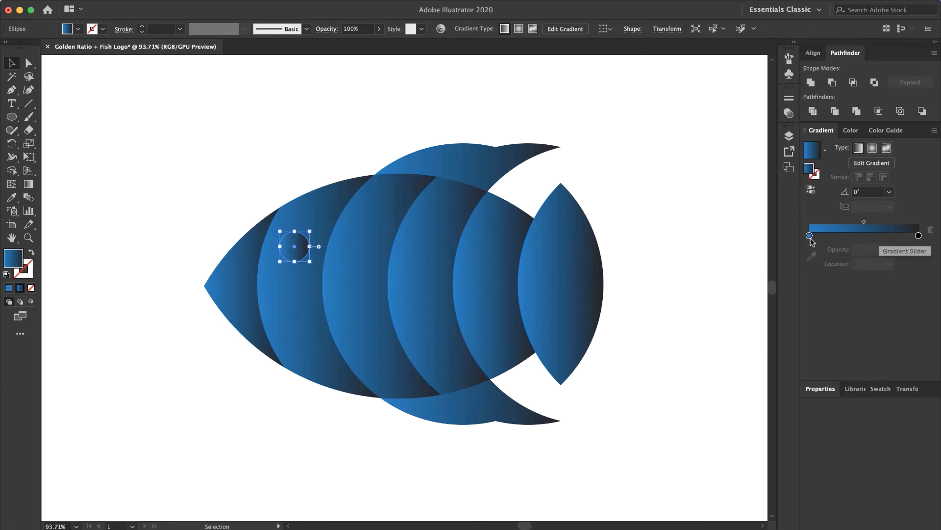
Recolour the eye's gradient to run from white to dark grey
double_click(809, 236)
left_click(809, 237)
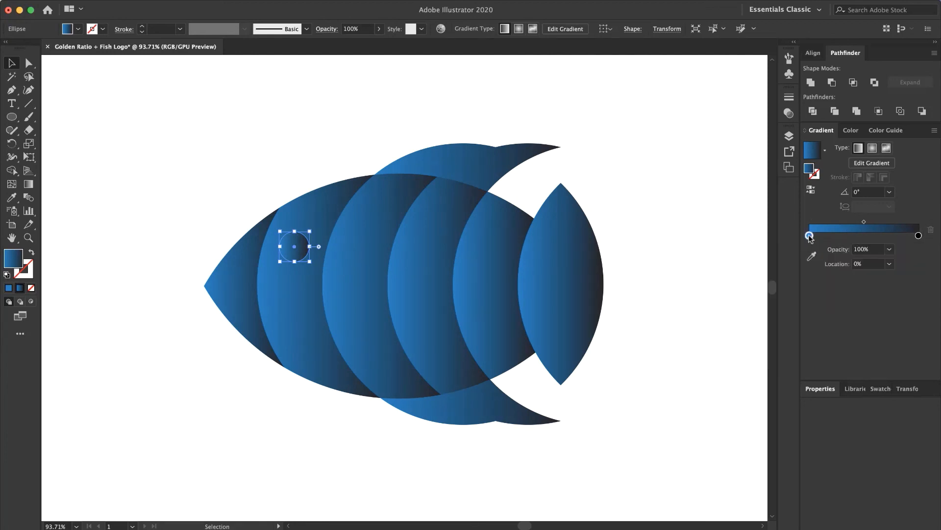
double_click(809, 236)
left_click(791, 270)
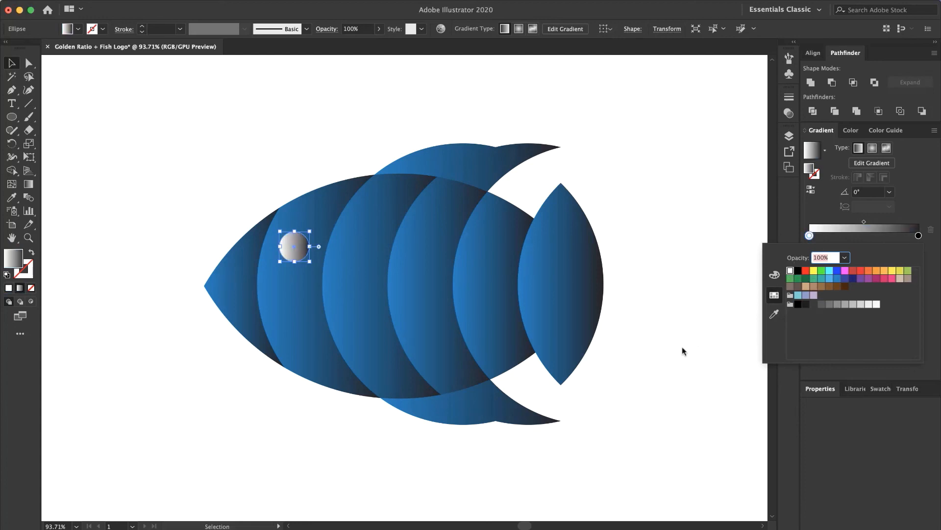
left_click(919, 236)
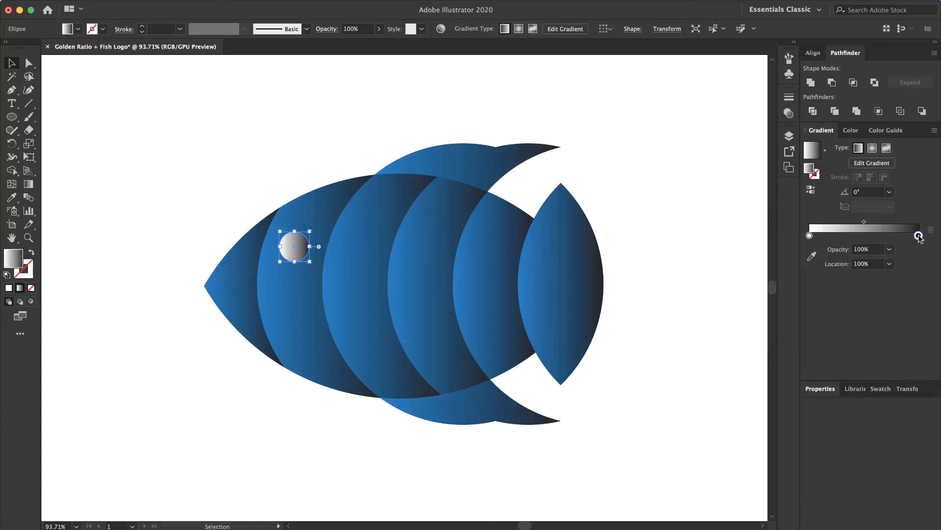
double_click(918, 236)
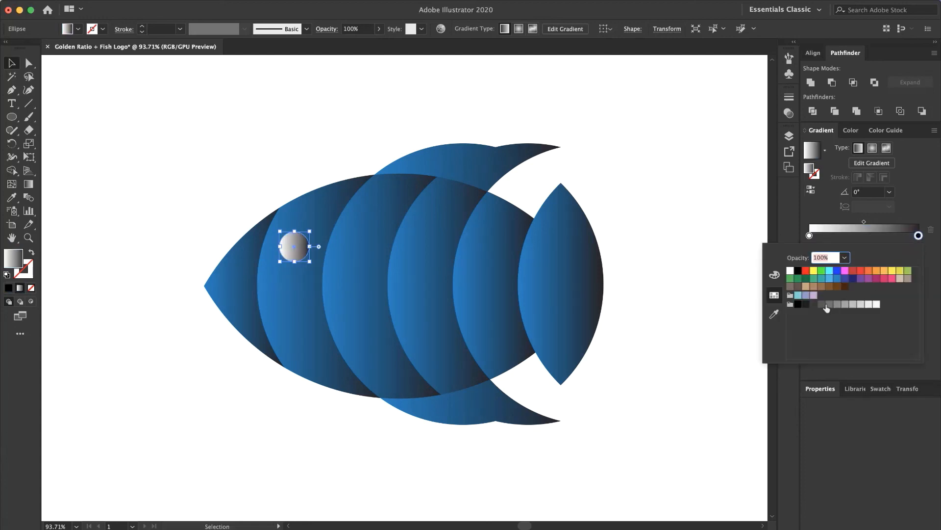
left_click(827, 305)
Change the starting colour of the eye's gradient to a very light grey and deselect the artwork
left_click(807, 221)
left_click(810, 235)
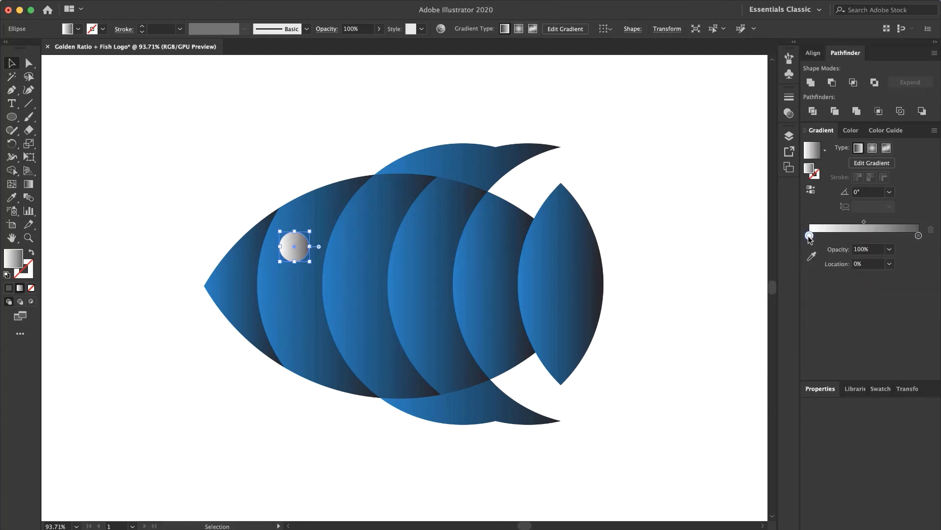
double_click(809, 236)
left_click(861, 304)
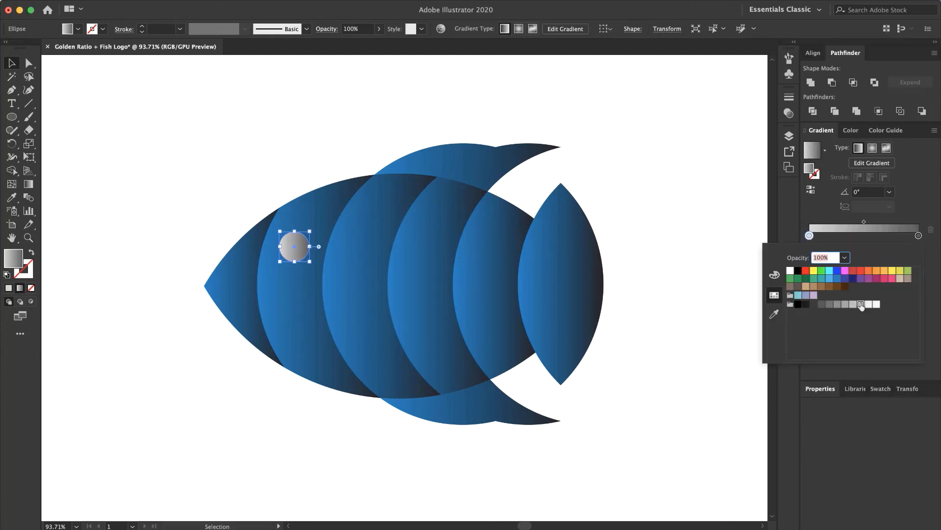
left_click(868, 304)
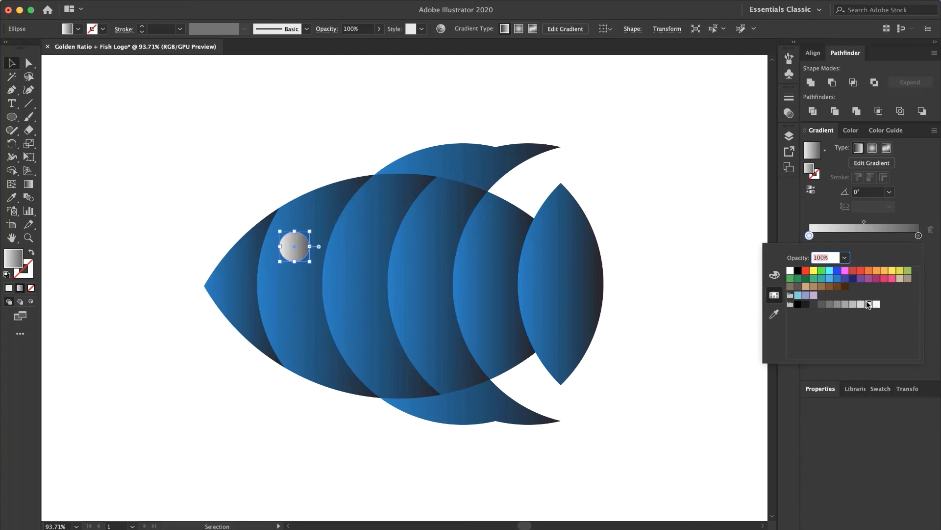
left_click(819, 212)
left_click(625, 162)
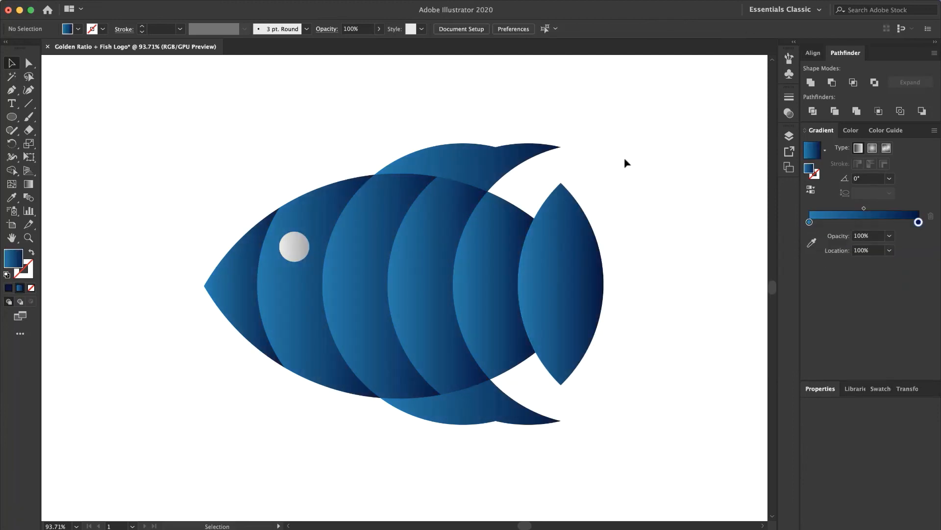